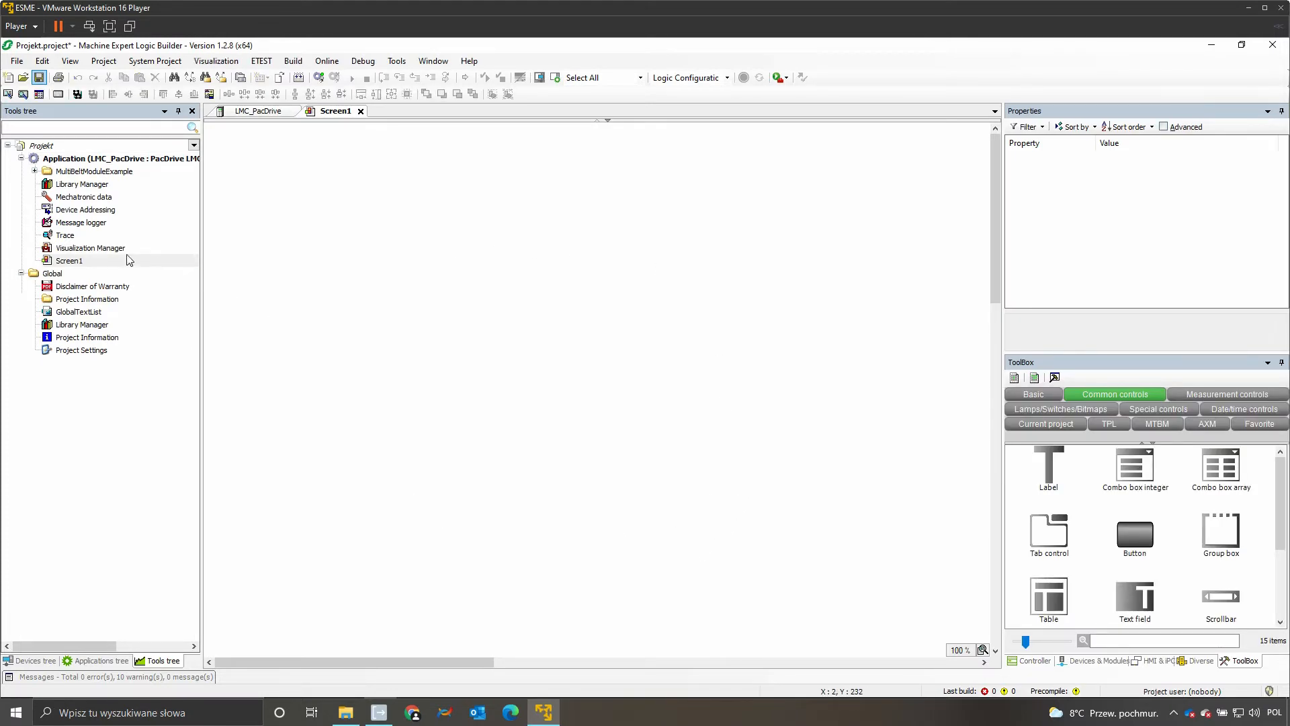
Step: Open the Visualization Manager and review its settings, default hotkeys and user management pages
{"action": "double_click", "coordinate": [114, 250]}
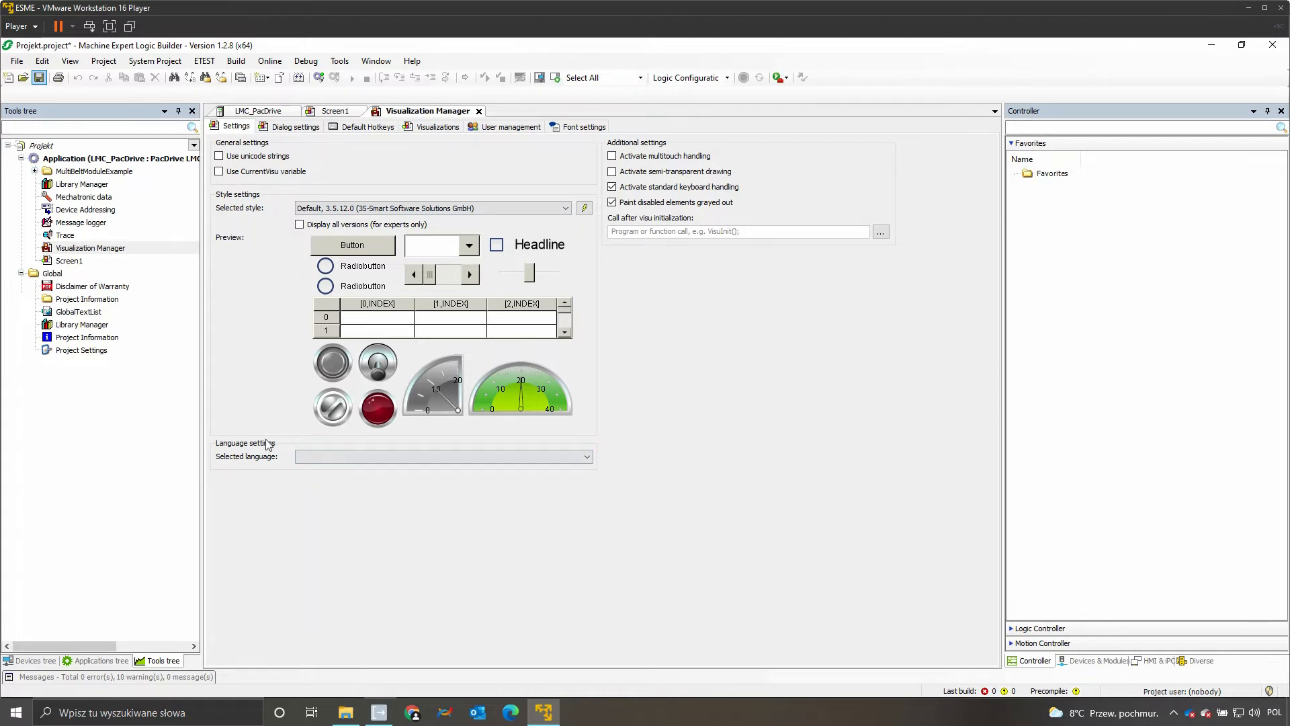
{"action": "left_click", "coordinate": [375, 127]}
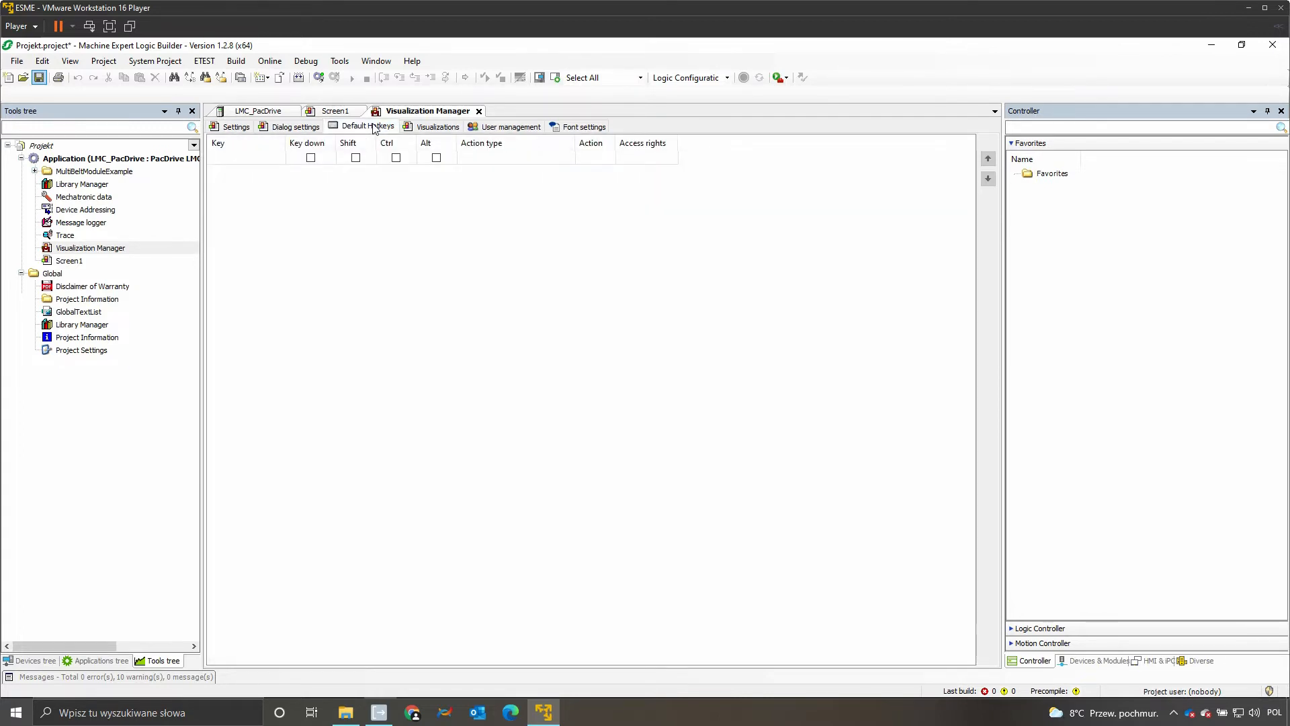
{"action": "left_click", "coordinate": [506, 131]}
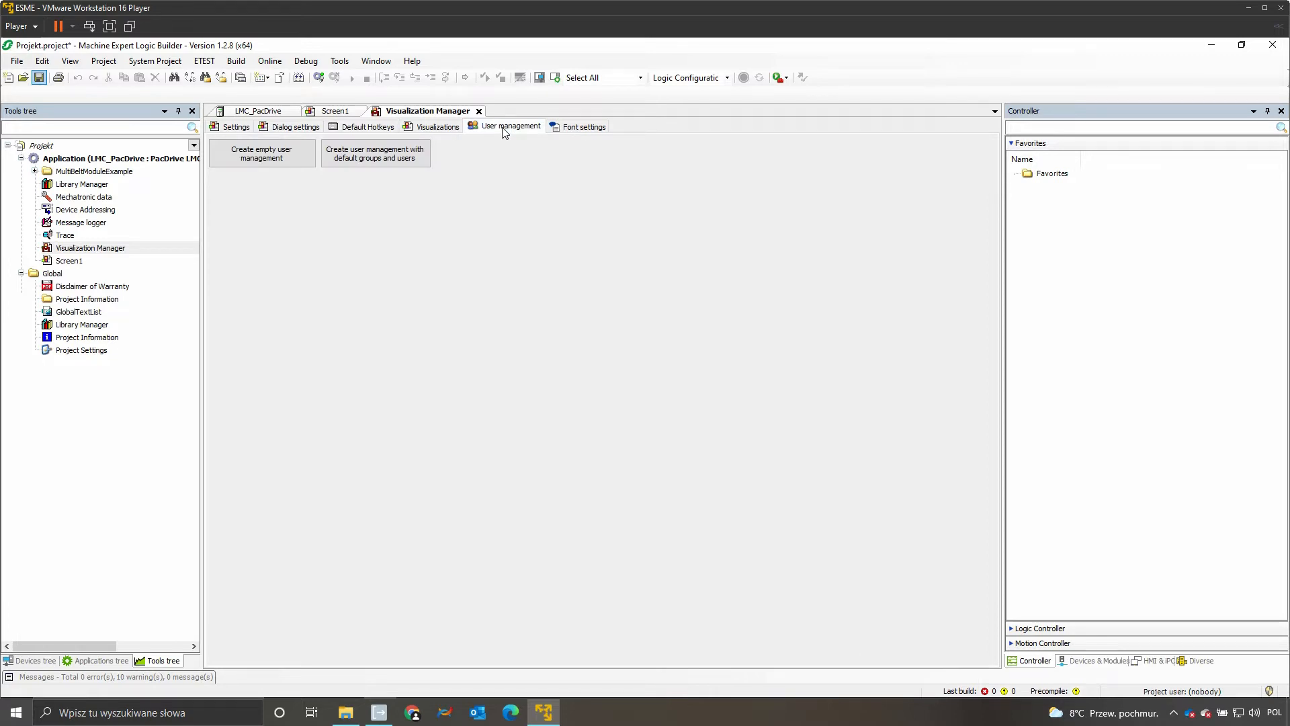
Step: Add a WebVisu client named WebVisualization under the Visualization Manager
{"action": "right_click", "coordinate": [191, 247]}
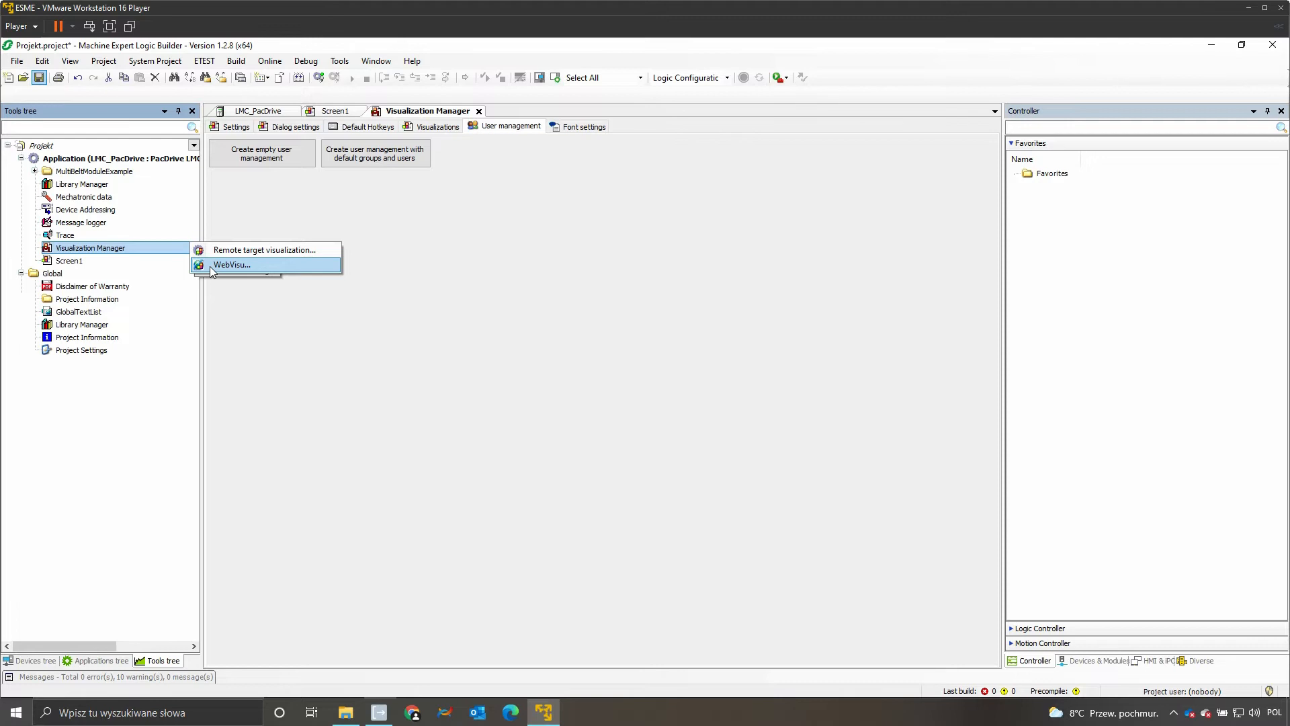
{"action": "left_click", "coordinate": [211, 266]}
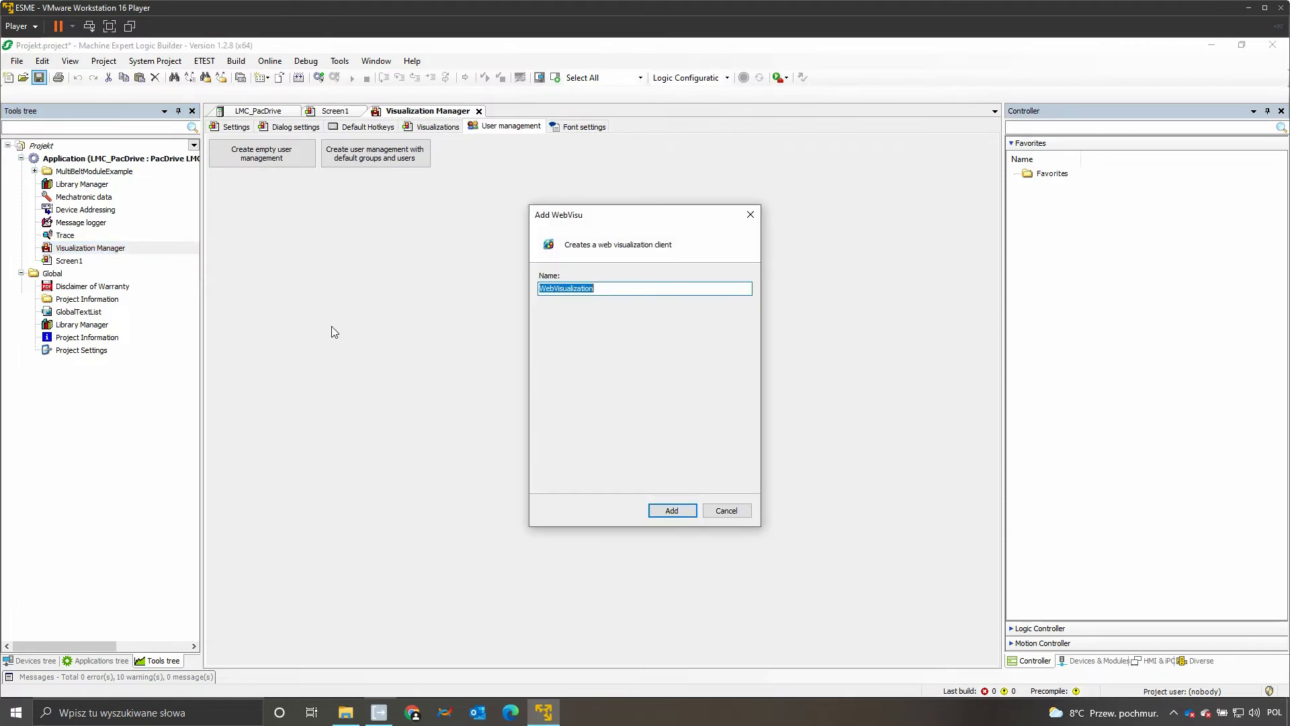
{"action": "left_click", "coordinate": [676, 510]}
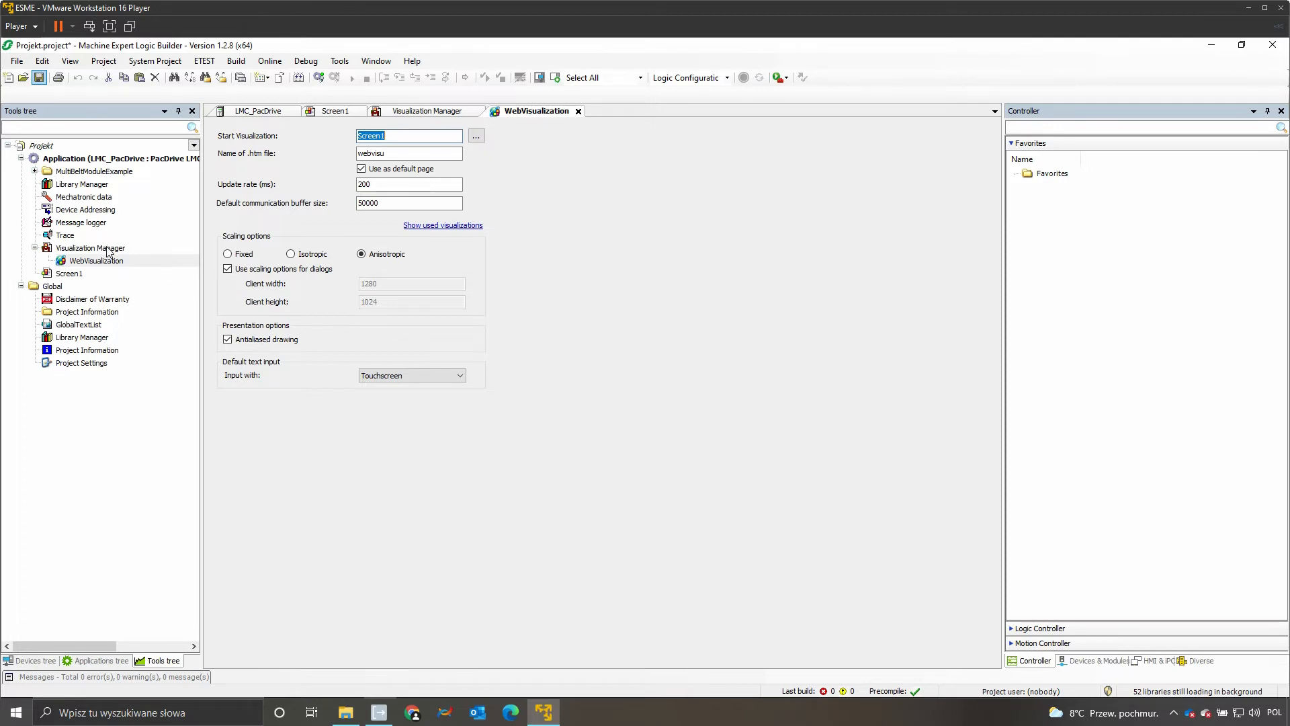
Step: Add a remote target visualization client under the Visualization Manager, keeping the suggested name
{"action": "left_click", "coordinate": [154, 252]}
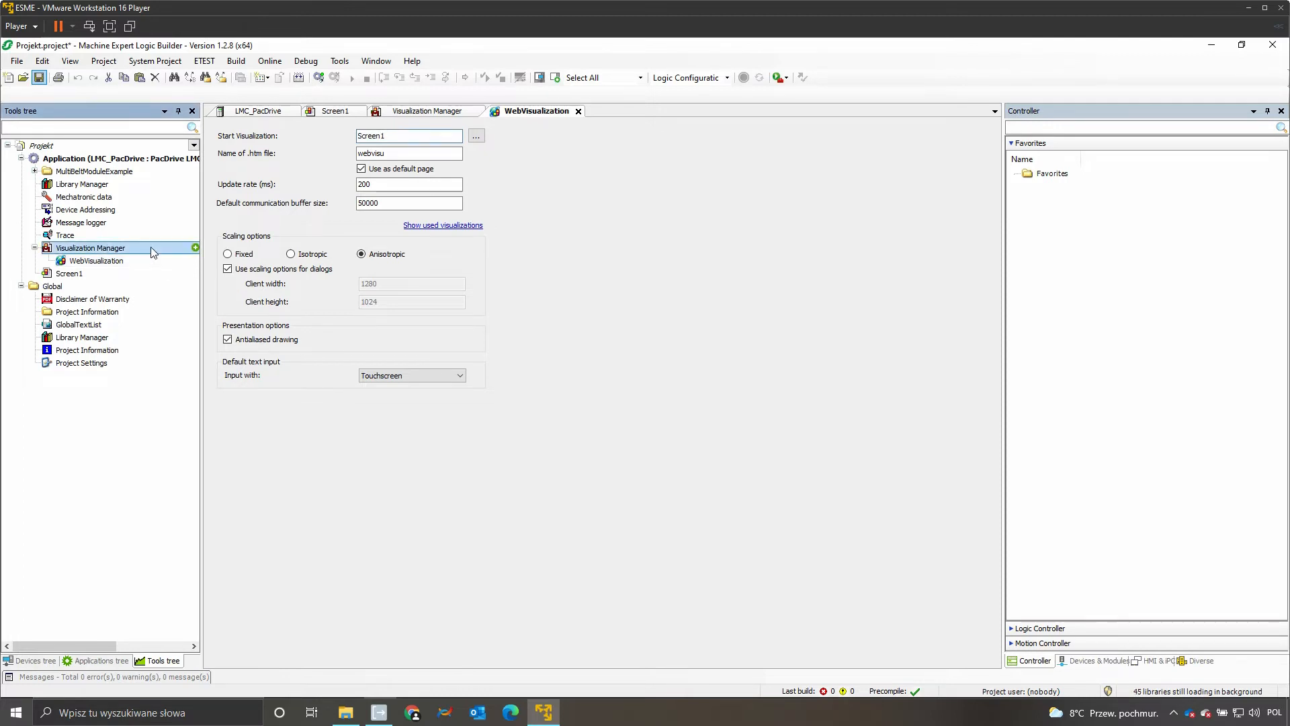
{"action": "left_click", "coordinate": [194, 249]}
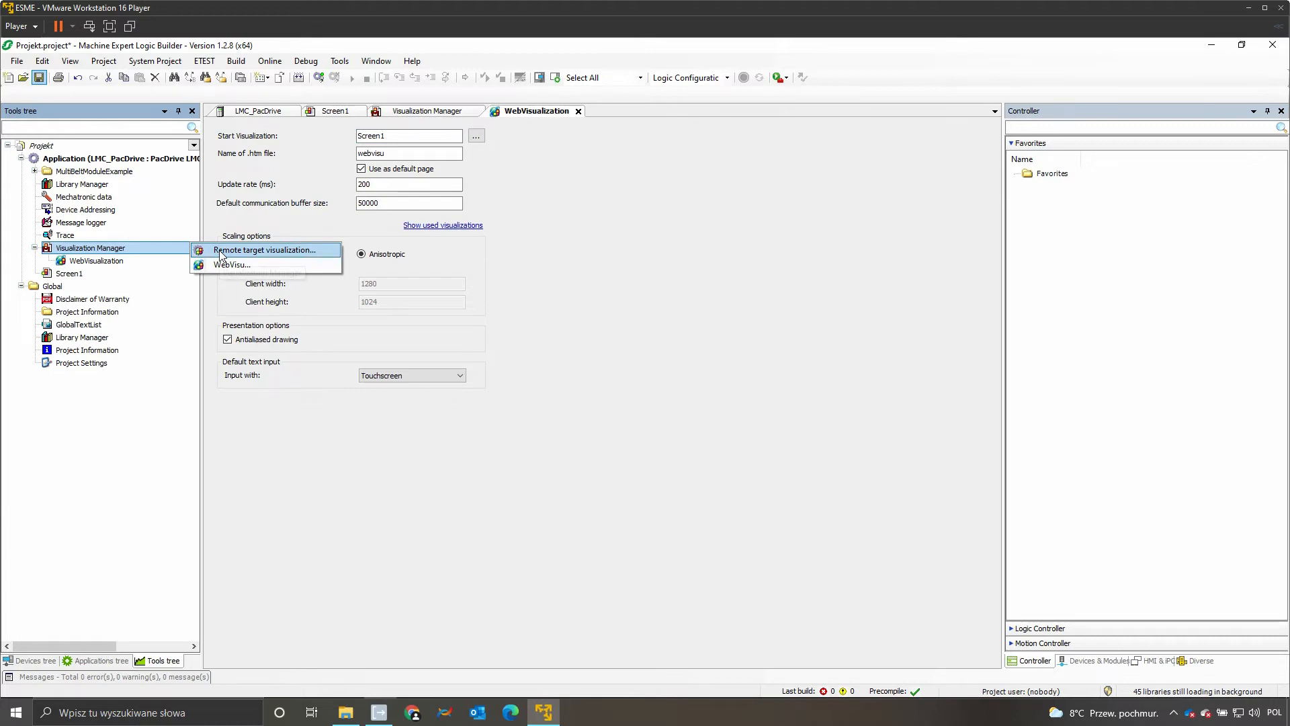
{"action": "left_click", "coordinate": [220, 254]}
{"action": "left_click", "coordinate": [672, 511]}
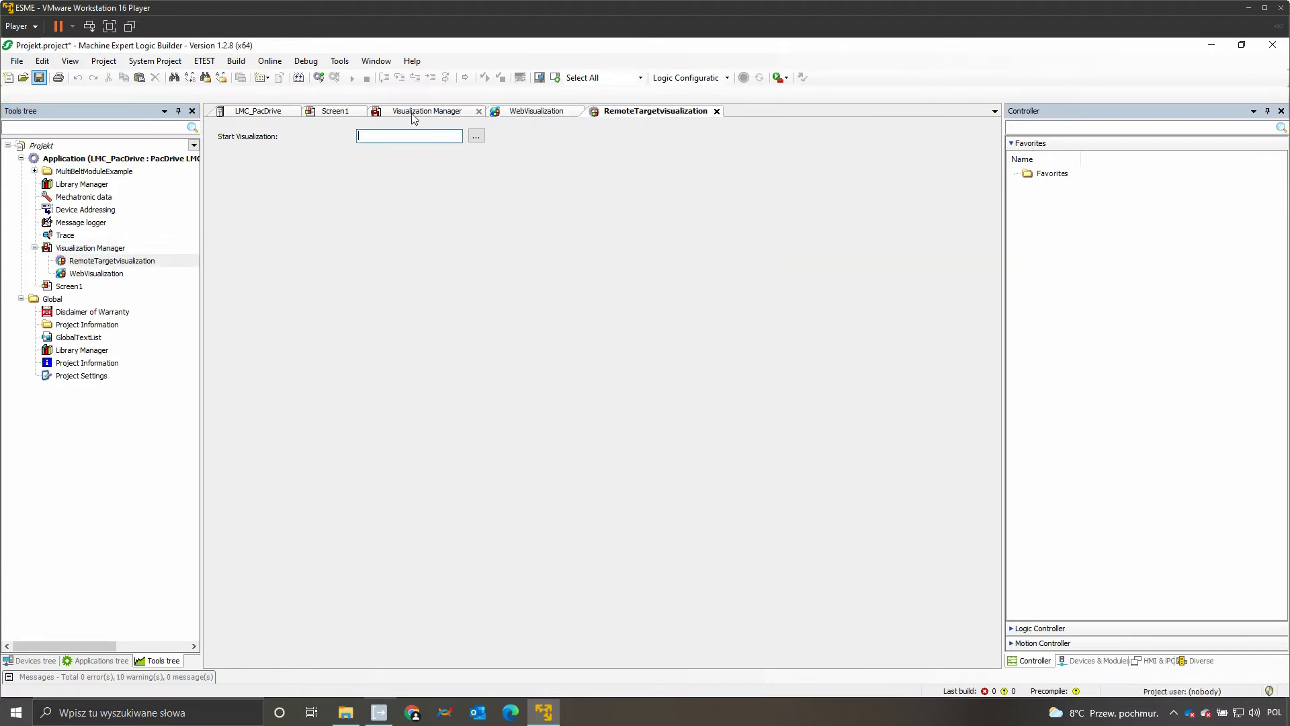
Step: Return to Screen1 and place a common-controls Button element near the middle of its canvas
{"action": "left_click", "coordinate": [339, 115]}
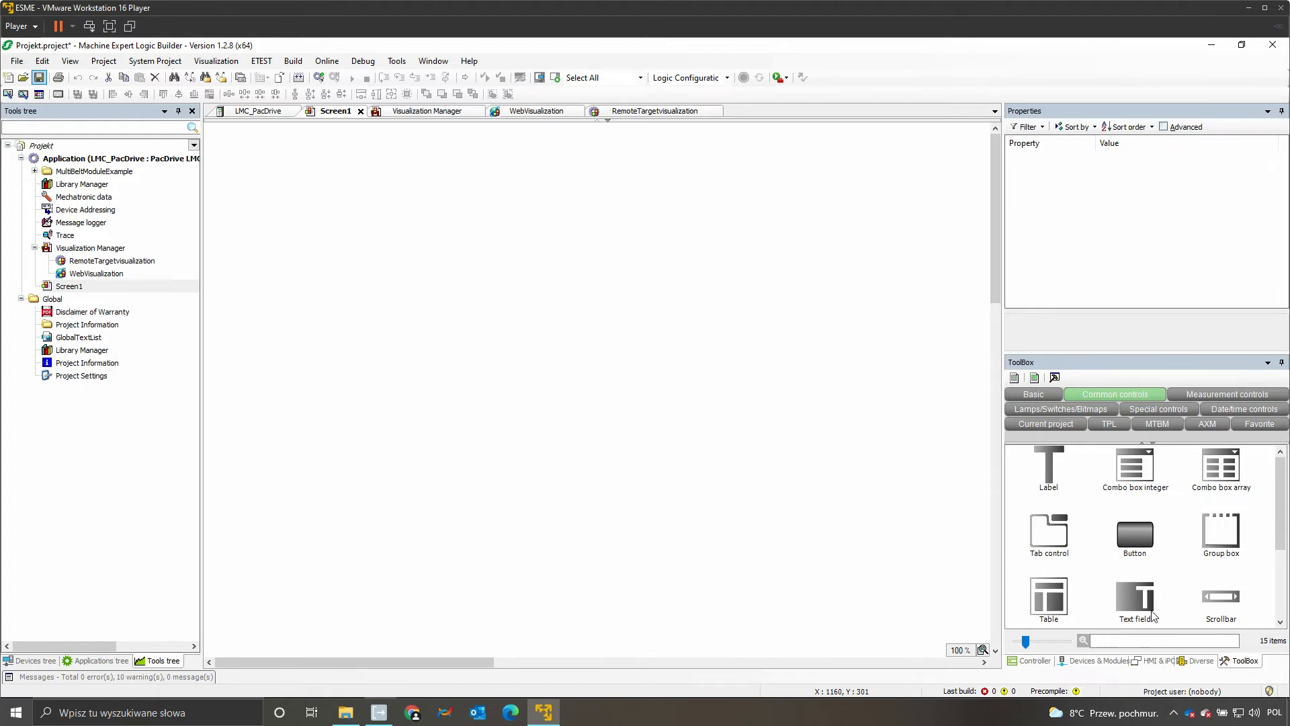
{"action": "left_click_drag", "start_coordinate": [1144, 546], "coordinate": [568, 397]}
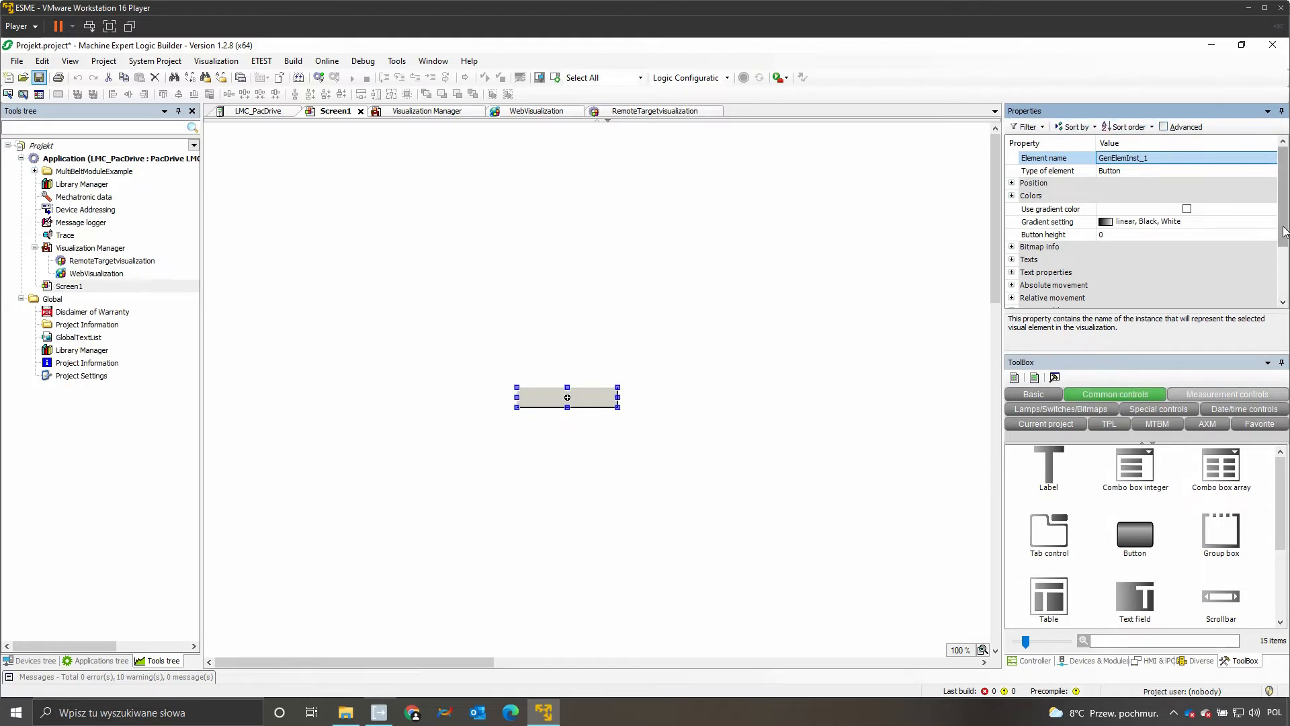
Step: Examine the actions available for the button's OnMouseDown event in its input configuration without adding any
{"action": "left_click_drag", "start_coordinate": [1283, 220], "coordinate": [1283, 275]}
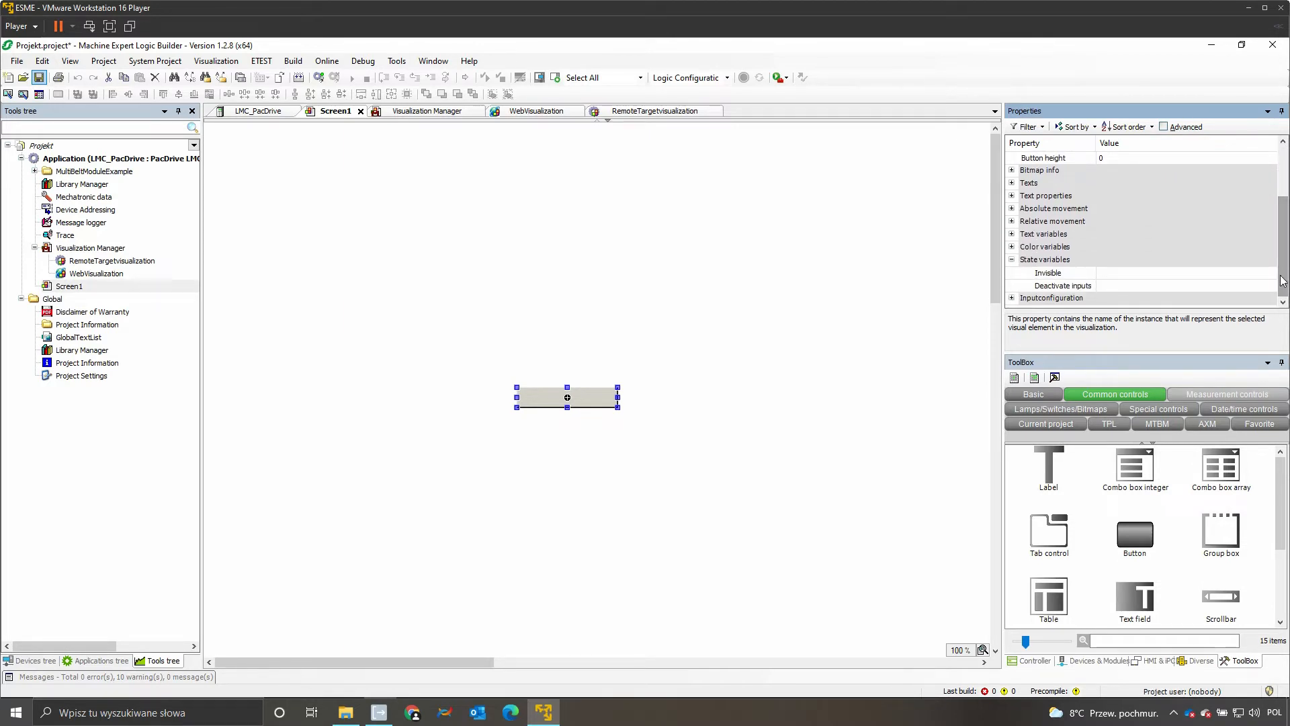
{"action": "left_click", "coordinate": [1012, 299]}
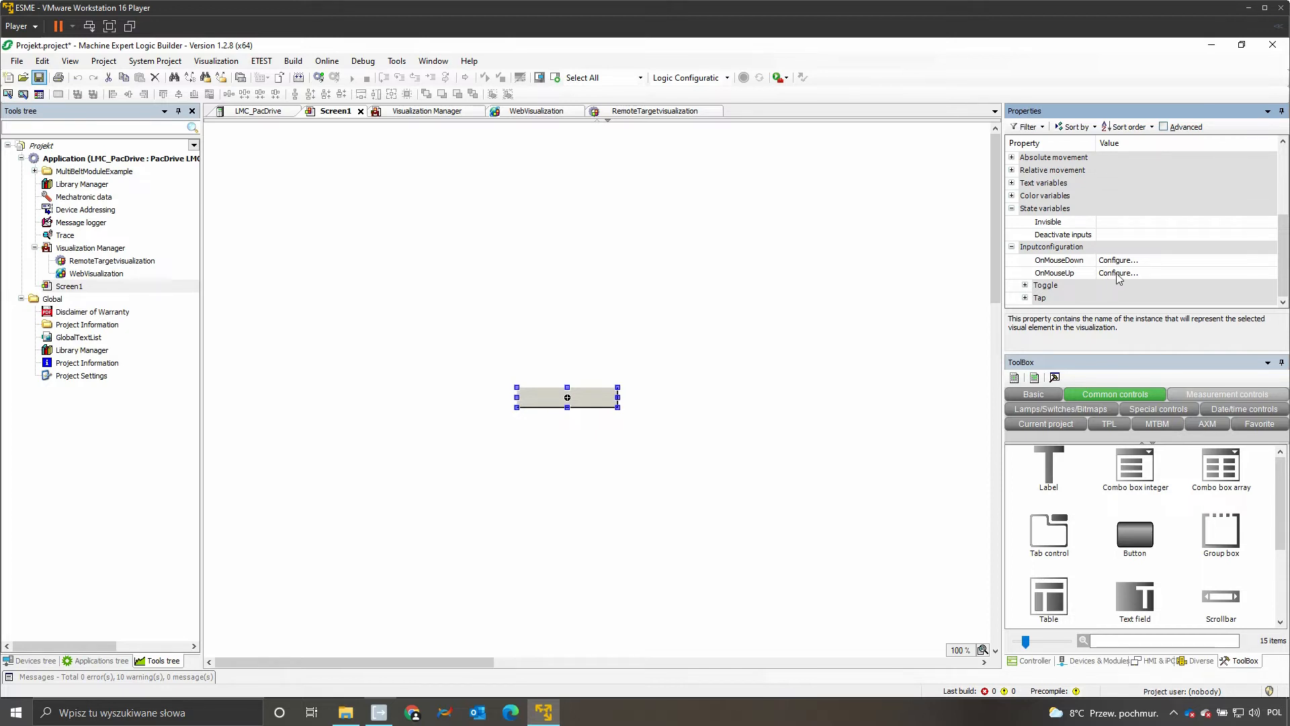
{"action": "left_click", "coordinate": [1144, 261]}
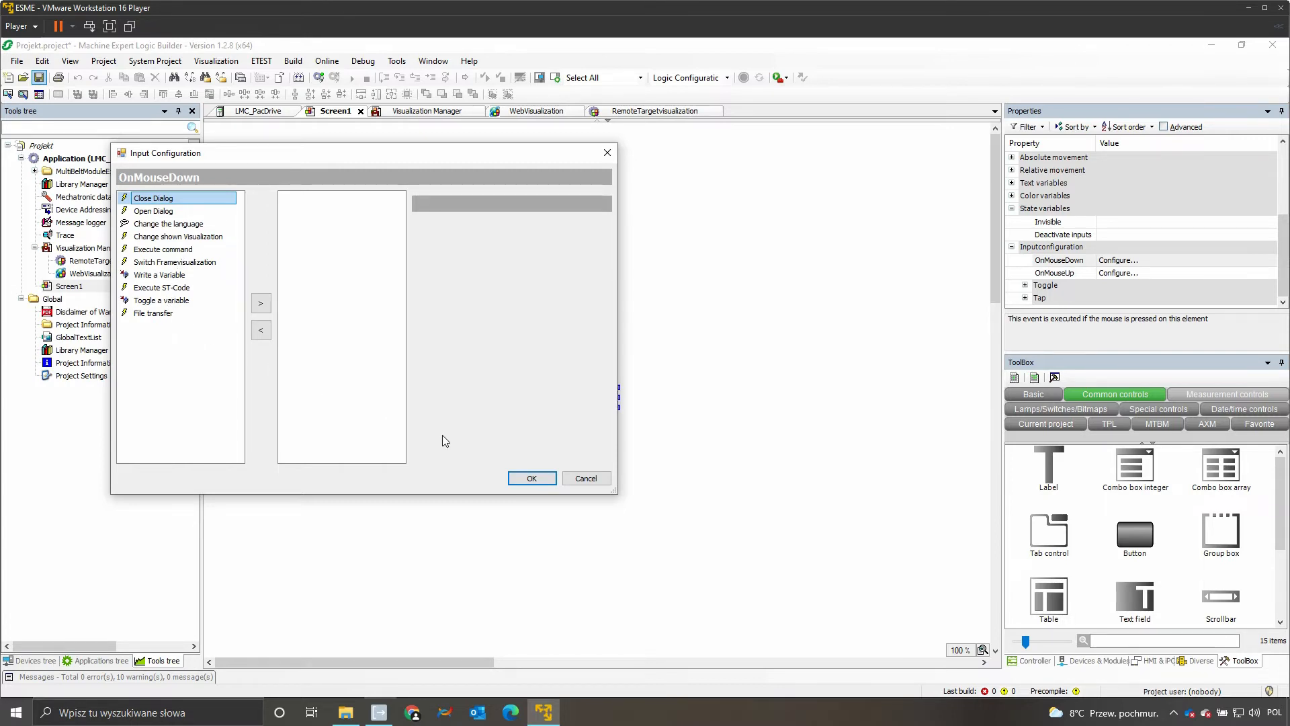
{"action": "left_click", "coordinate": [532, 478]}
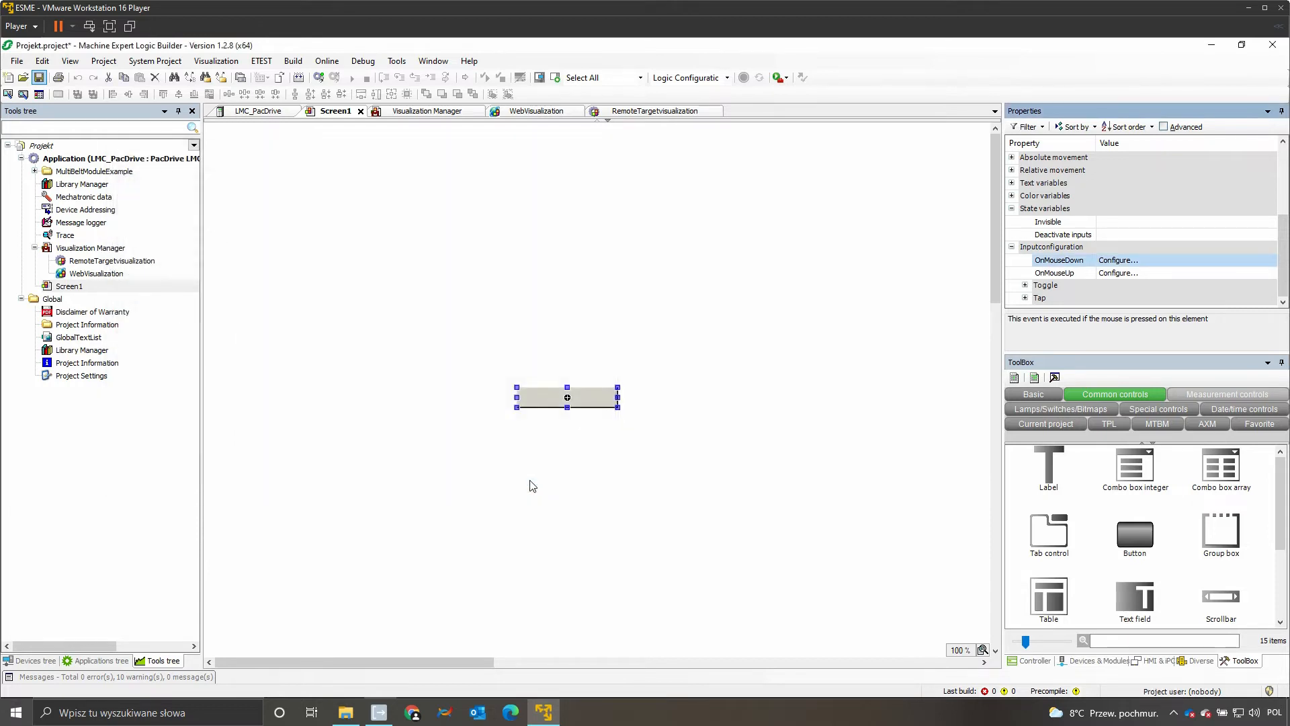
Step: Set the button's Toggle variable to start in the input configuration and expand the Tap settings
{"action": "left_click", "coordinate": [1024, 285]}
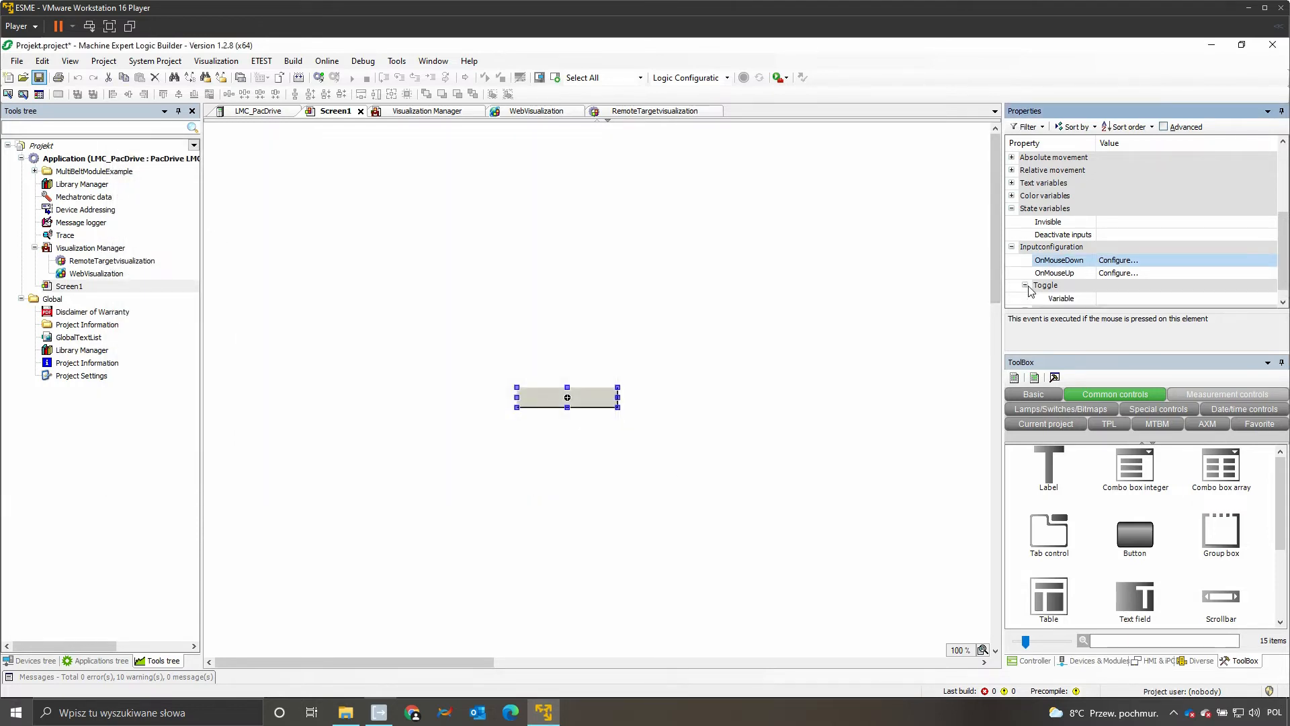
{"action": "left_click", "coordinate": [1127, 299]}
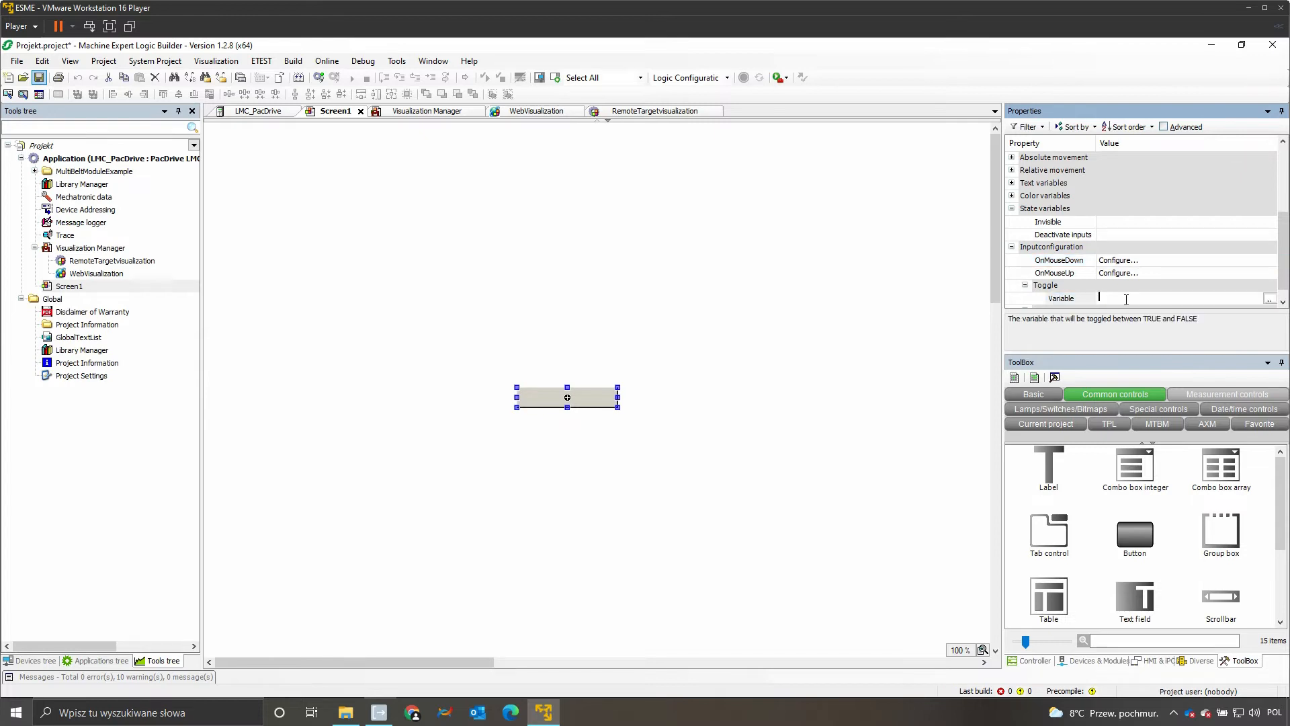
{"action": "type", "text": "start"}
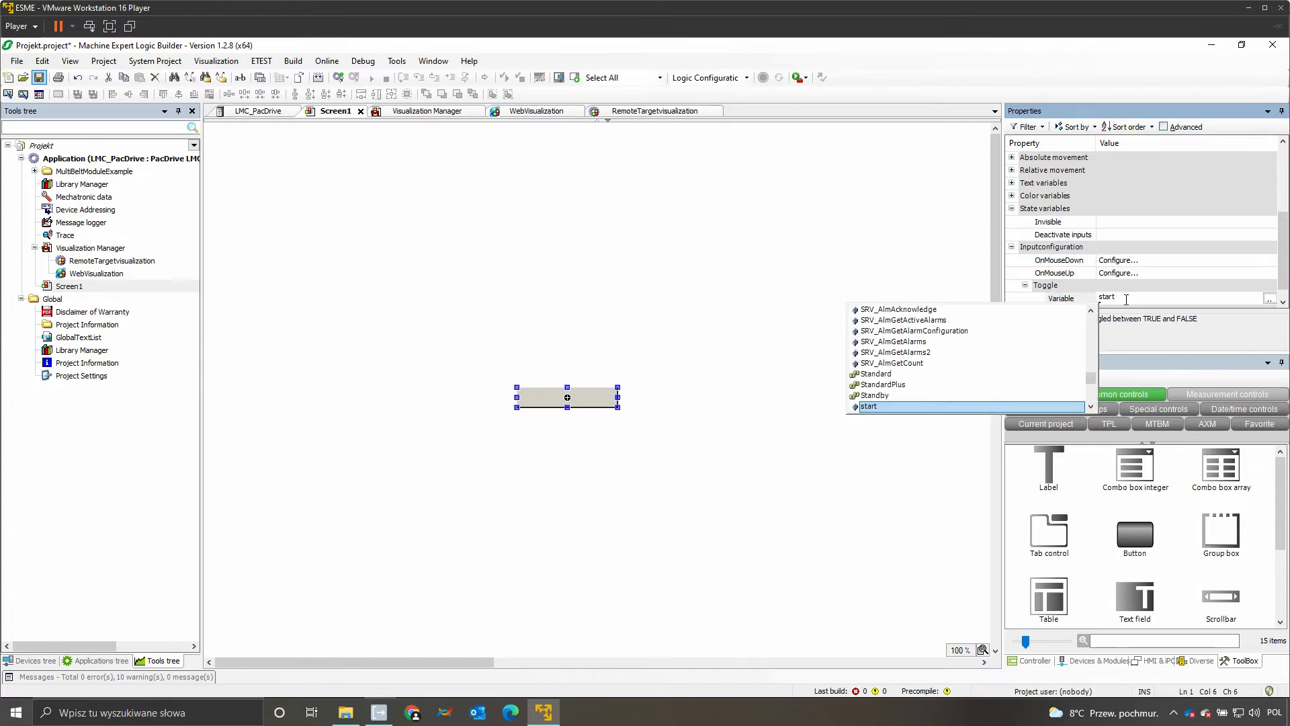
{"action": "key", "text": "Return"}
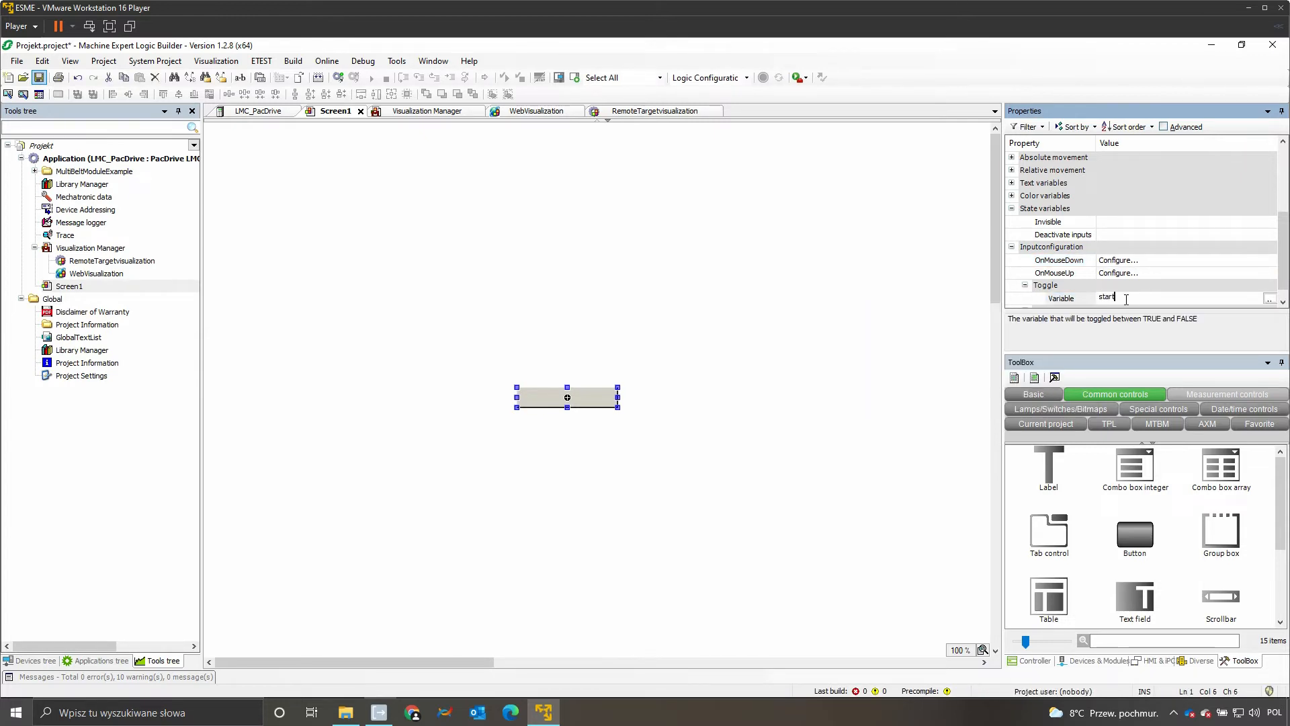
{"action": "scroll", "coordinate": [1068, 294], "scroll_direction": "down", "scroll_amount": 1}
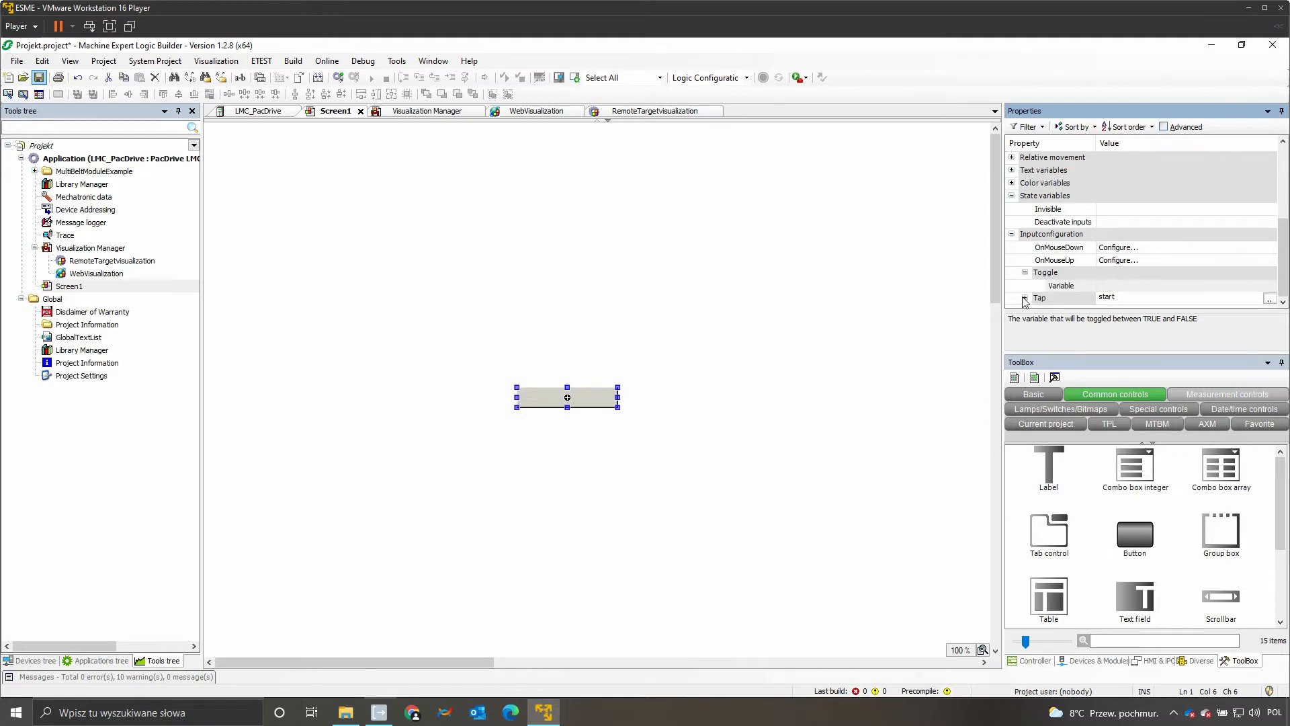
{"action": "left_click", "coordinate": [1024, 298]}
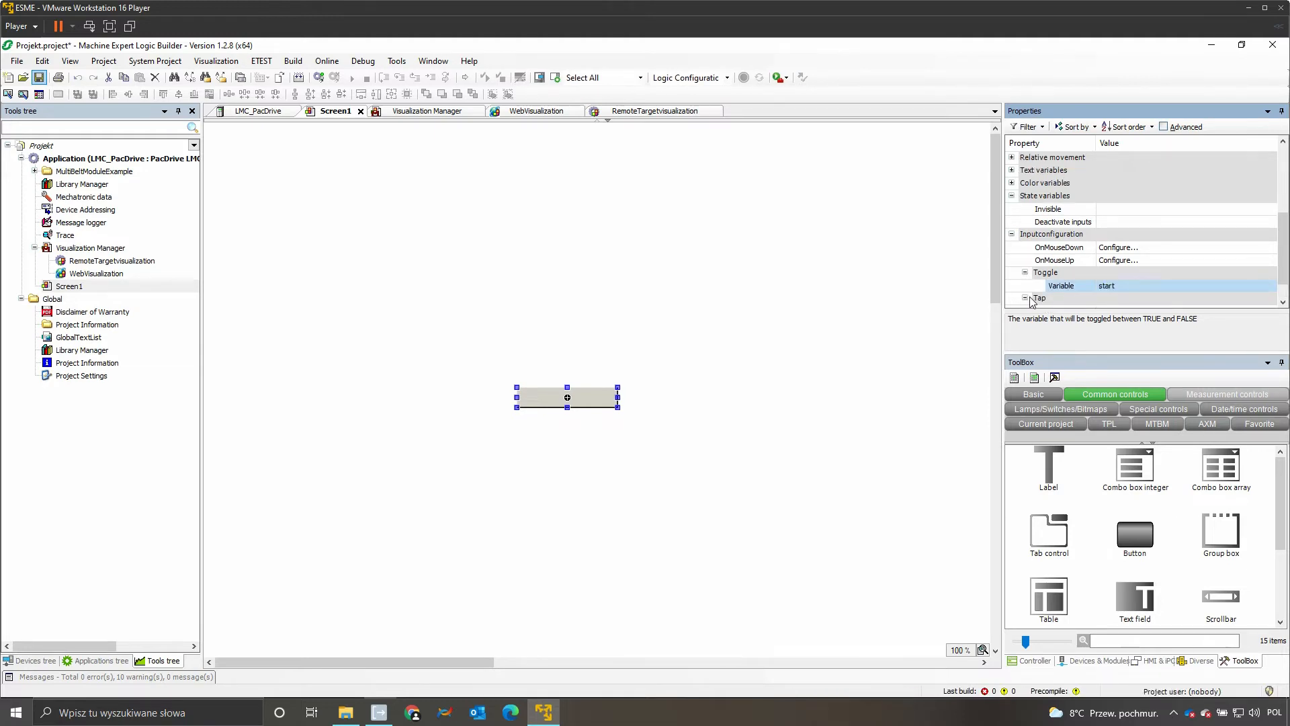
{"action": "scroll", "coordinate": [1114, 294], "scroll_direction": "down", "scroll_amount": 2}
{"action": "scroll", "coordinate": [1114, 294], "scroll_direction": "up", "scroll_amount": 6}
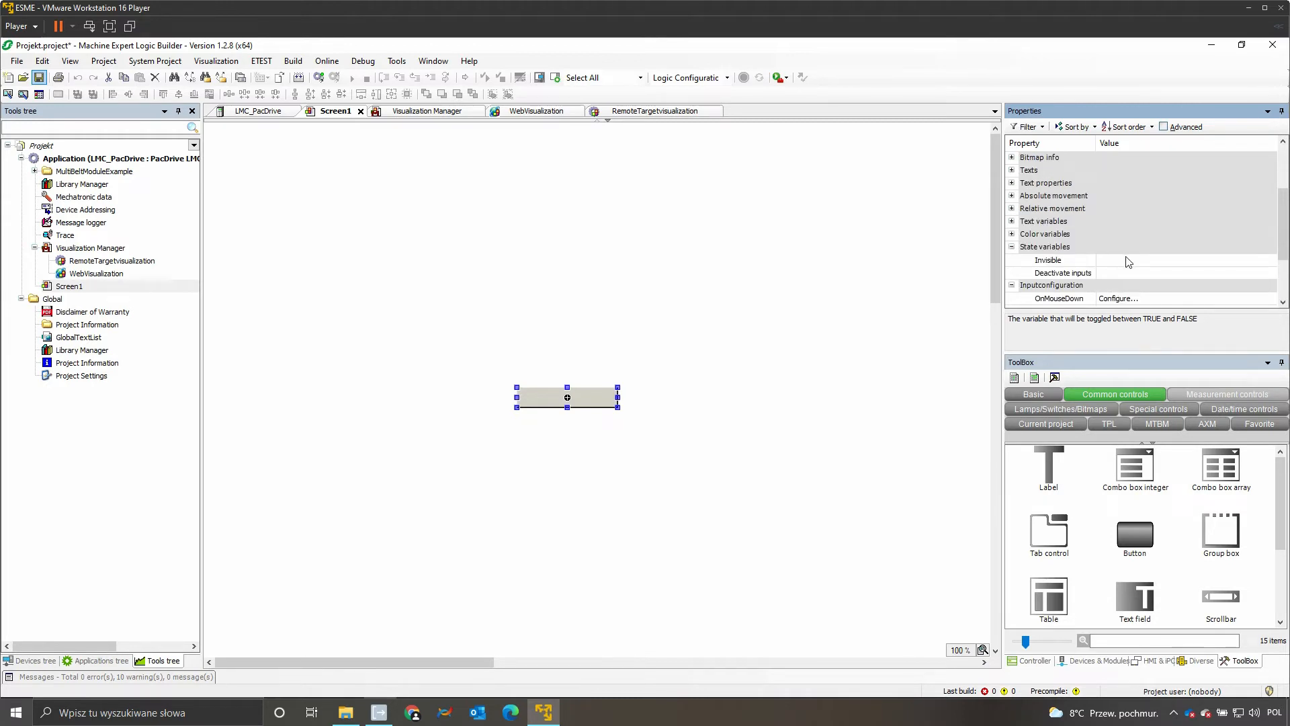
Step: Assign the variable invisible to the button's Invisible state property
{"action": "left_click", "coordinate": [1129, 259]}
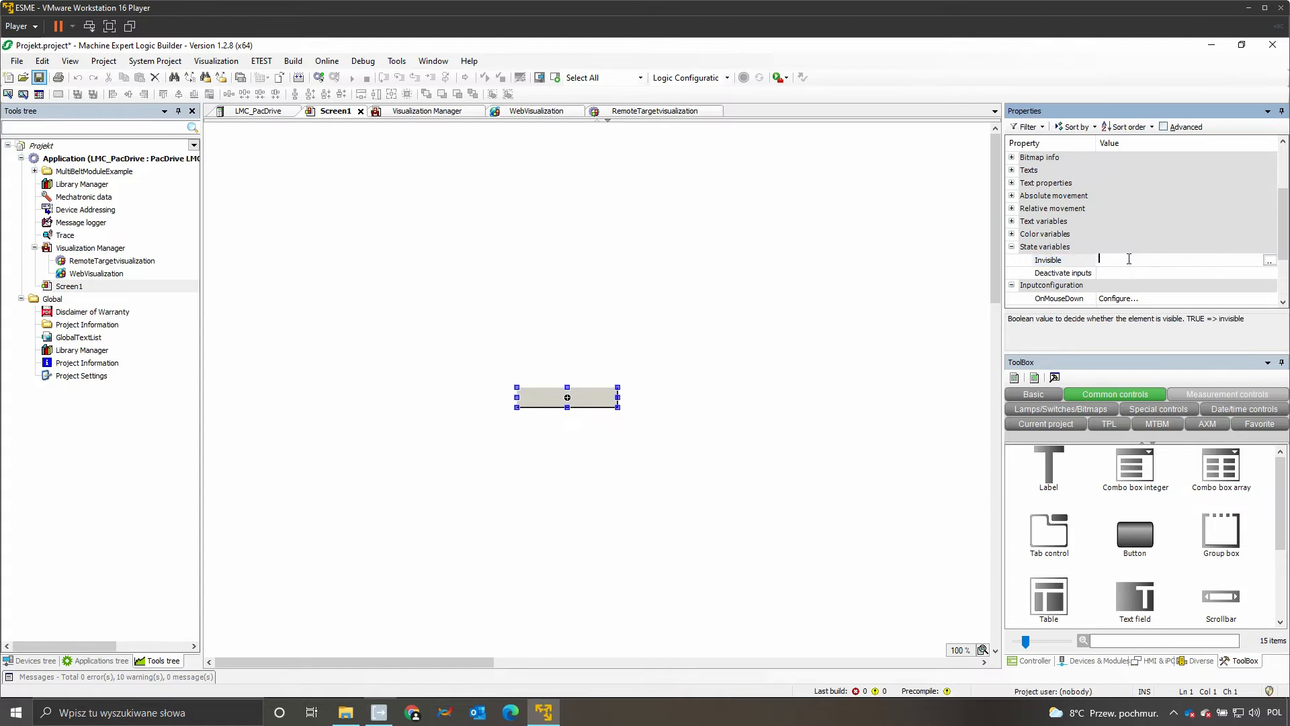
{"action": "type", "text": "invi"}
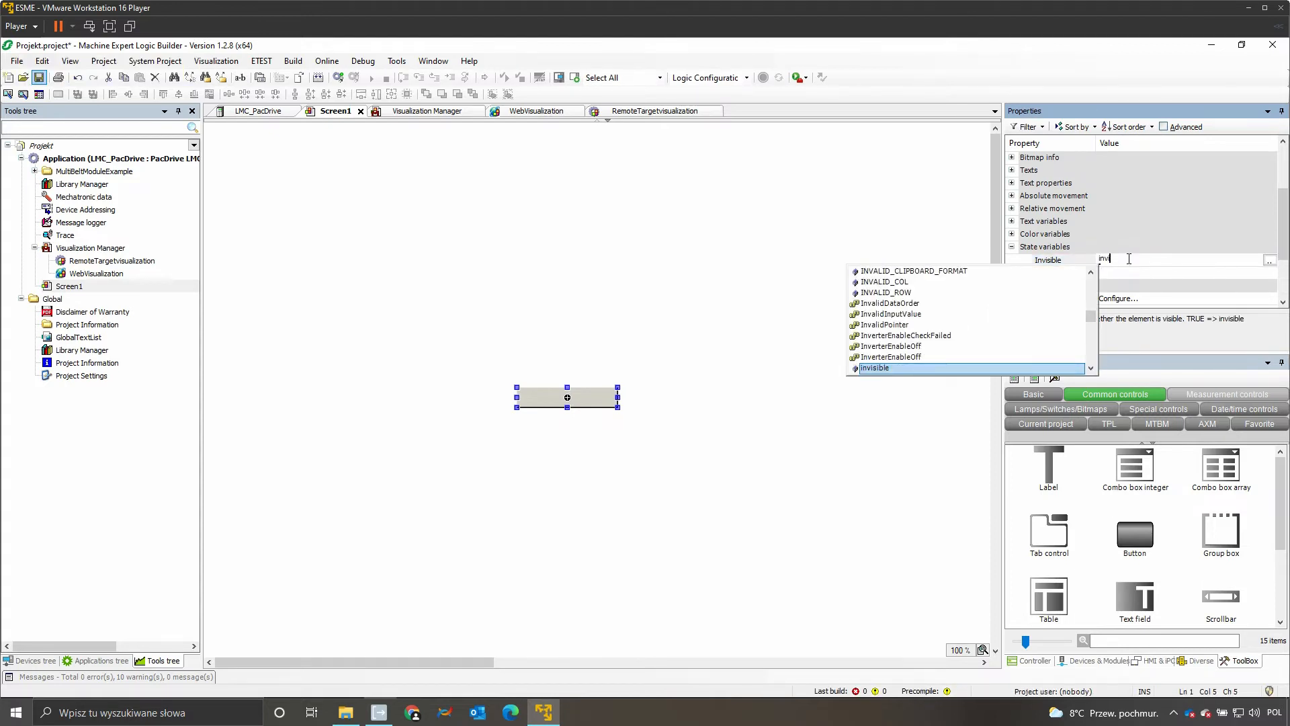
{"action": "key", "text": "Return"}
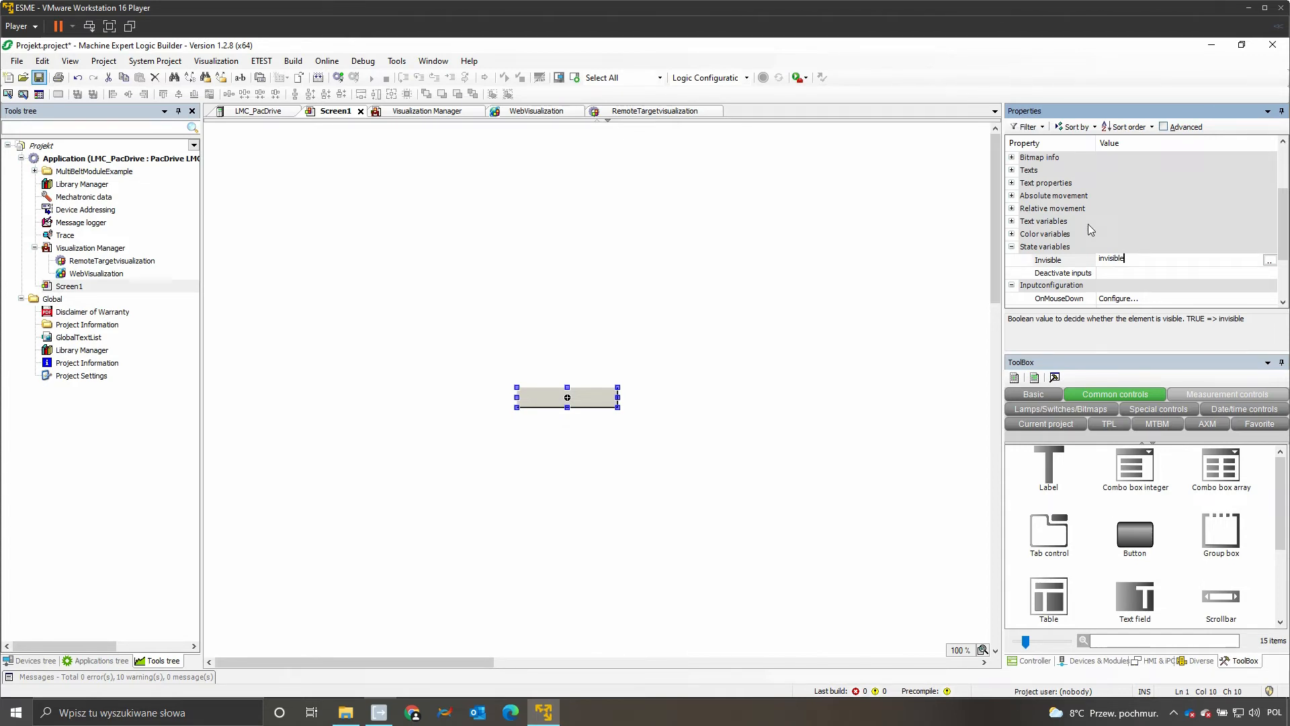
Step: Set the button's Text variable to text and turn on the display of advanced properties
{"action": "left_click", "coordinate": [1012, 221]}
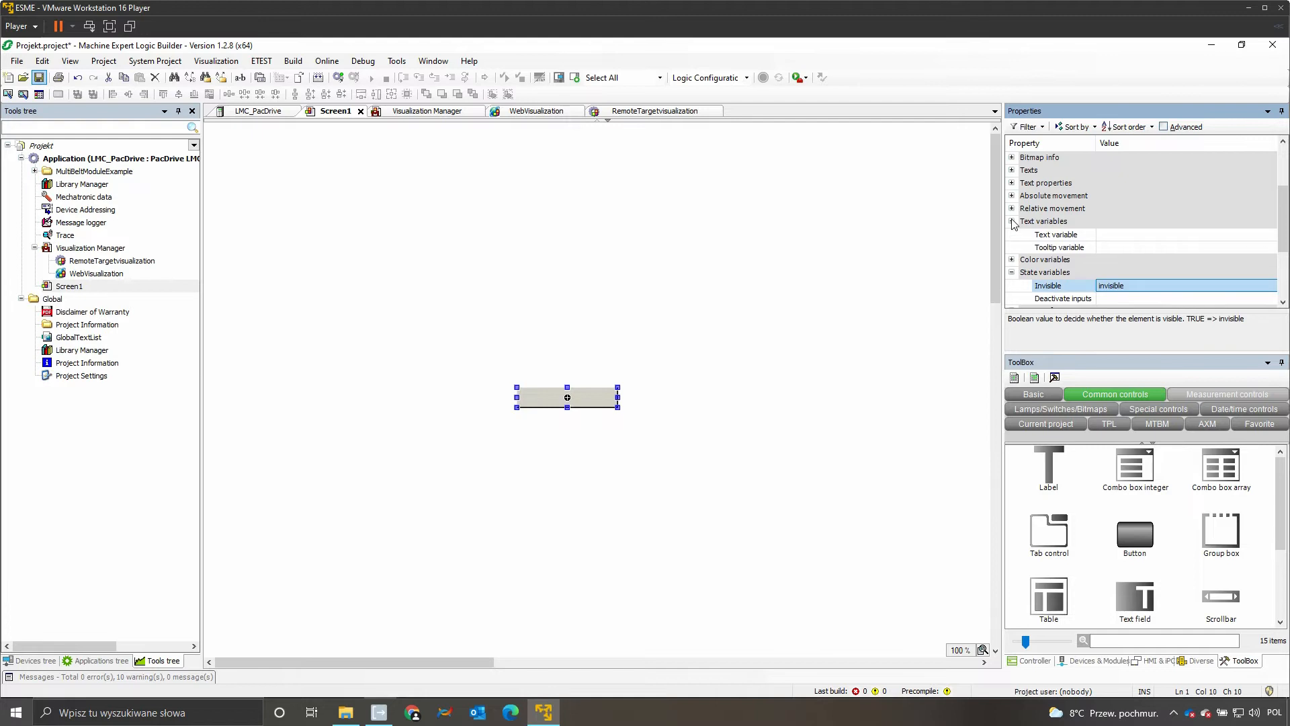
{"action": "left_click", "coordinate": [1137, 234]}
{"action": "type", "text": "text"}
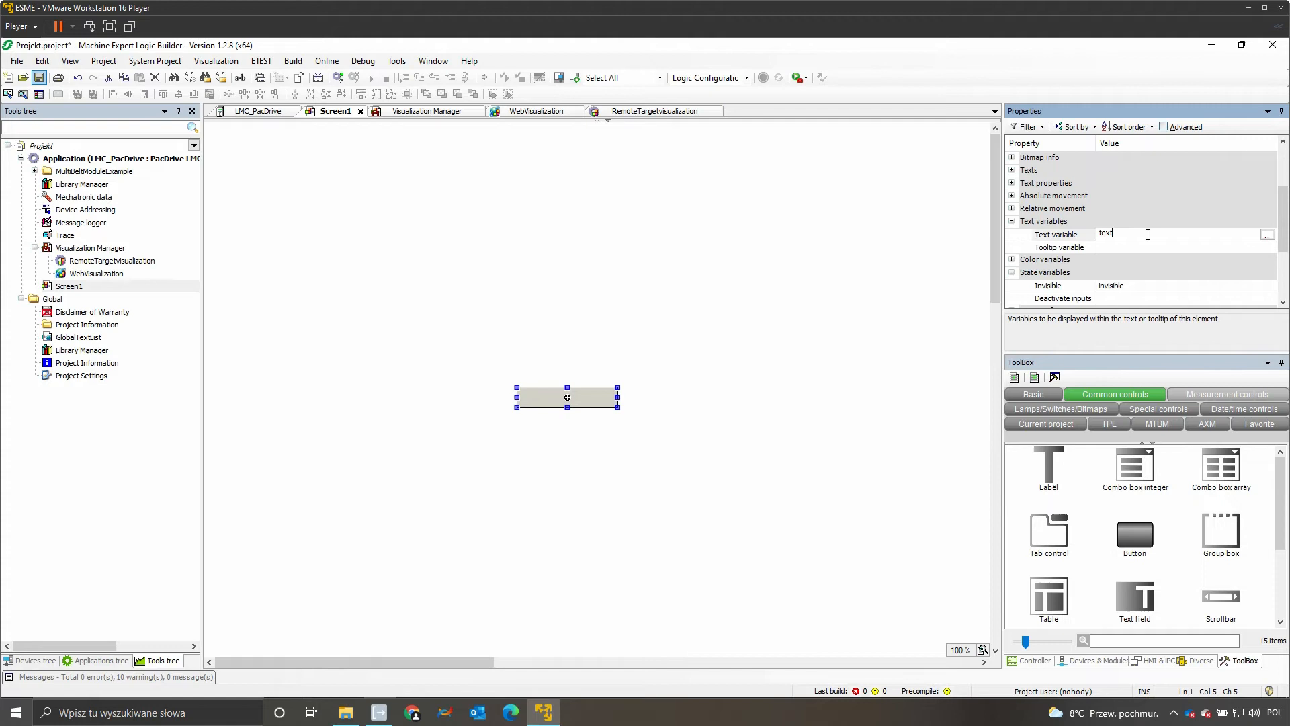
{"action": "left_click_drag", "start_coordinate": [1282, 219], "coordinate": [1284, 161]}
{"action": "left_click", "coordinate": [1187, 126]}
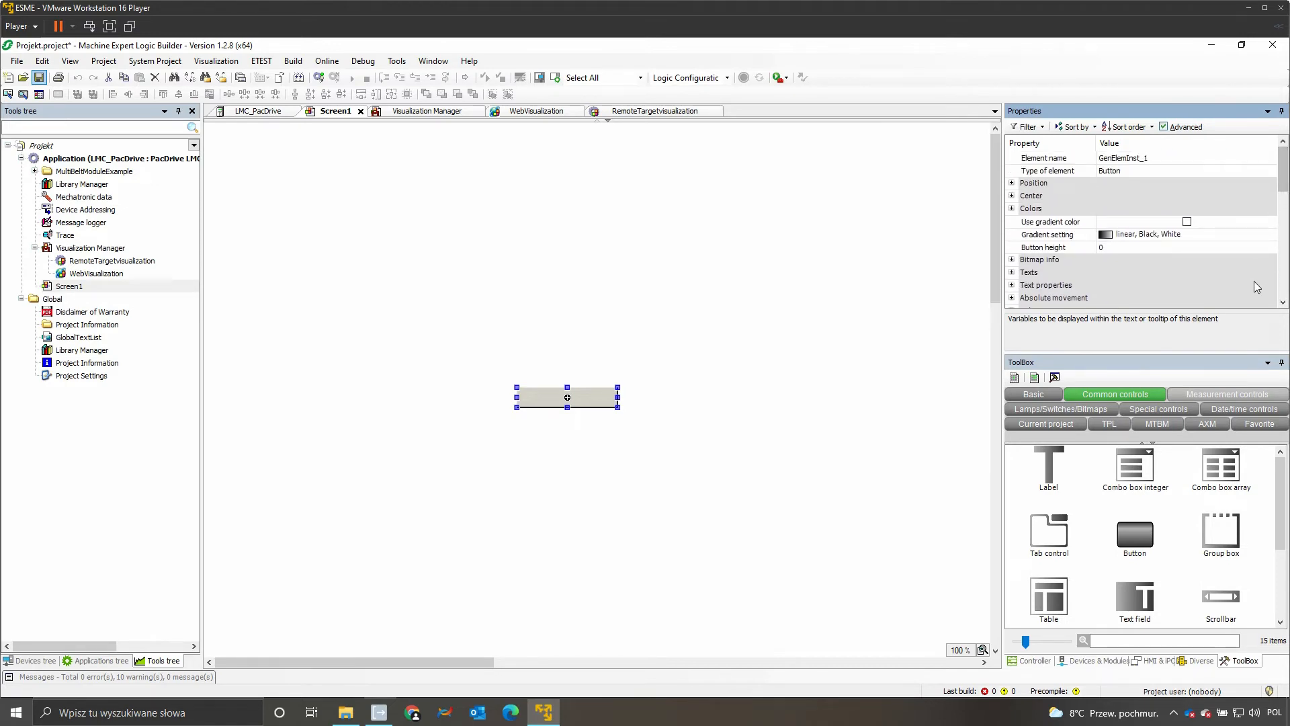
Step: Browse the visualization elements offered under Common controls, Lamps/Switches/Bitmaps, Special controls and Basic
{"action": "left_click_drag", "start_coordinate": [1282, 495], "coordinate": [1280, 568]}
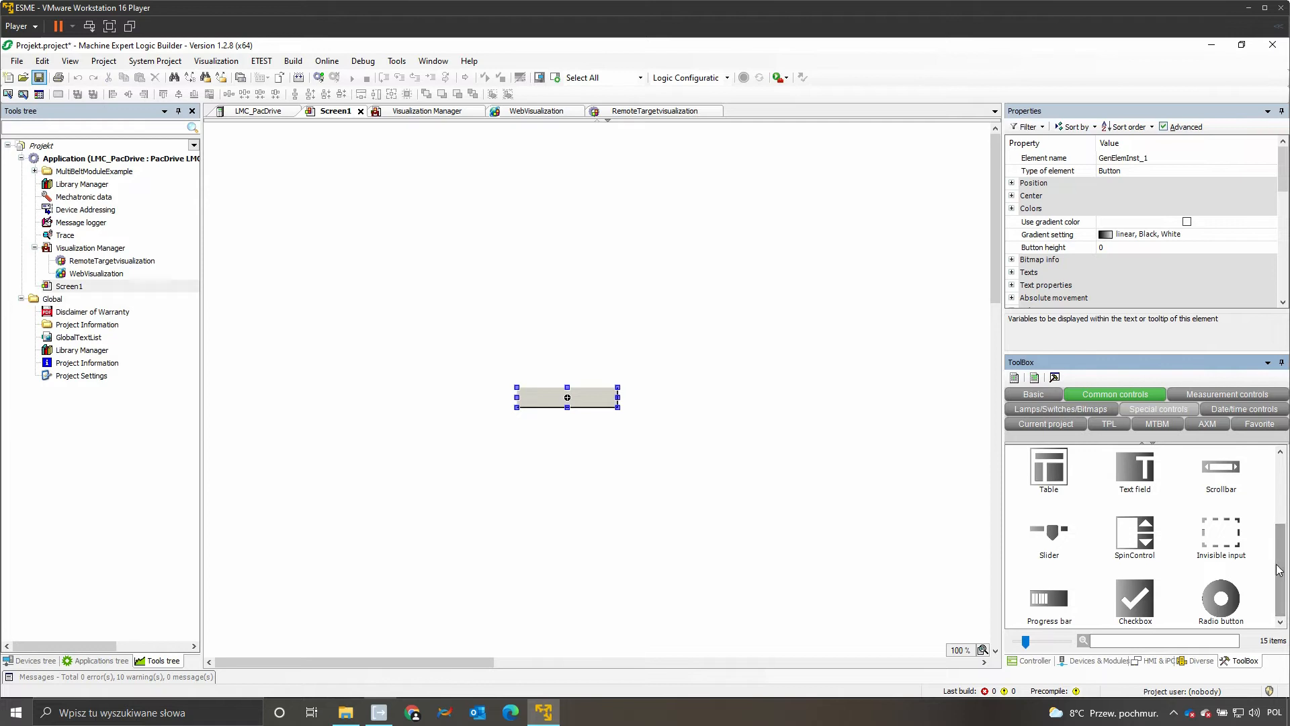
{"action": "left_click", "coordinate": [1089, 411]}
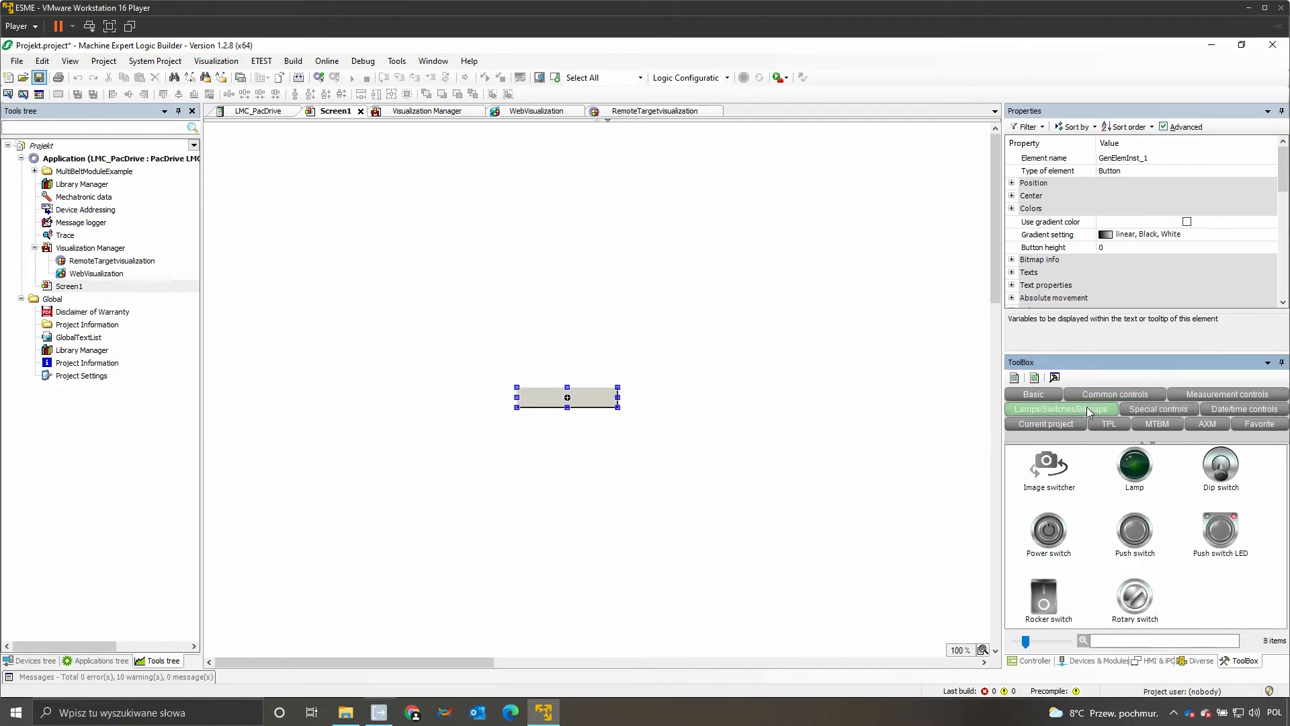
{"action": "left_click", "coordinate": [1169, 411]}
{"action": "left_click", "coordinate": [1170, 410]}
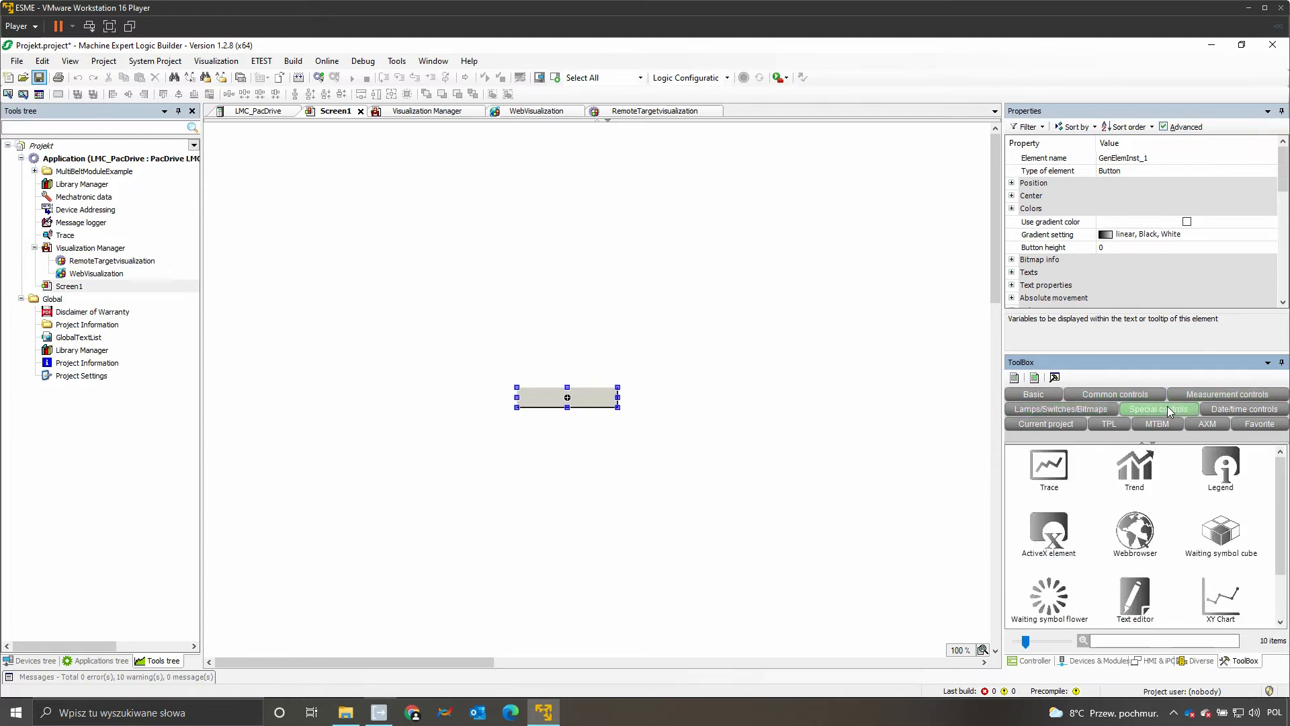
{"action": "left_click", "coordinate": [1033, 395]}
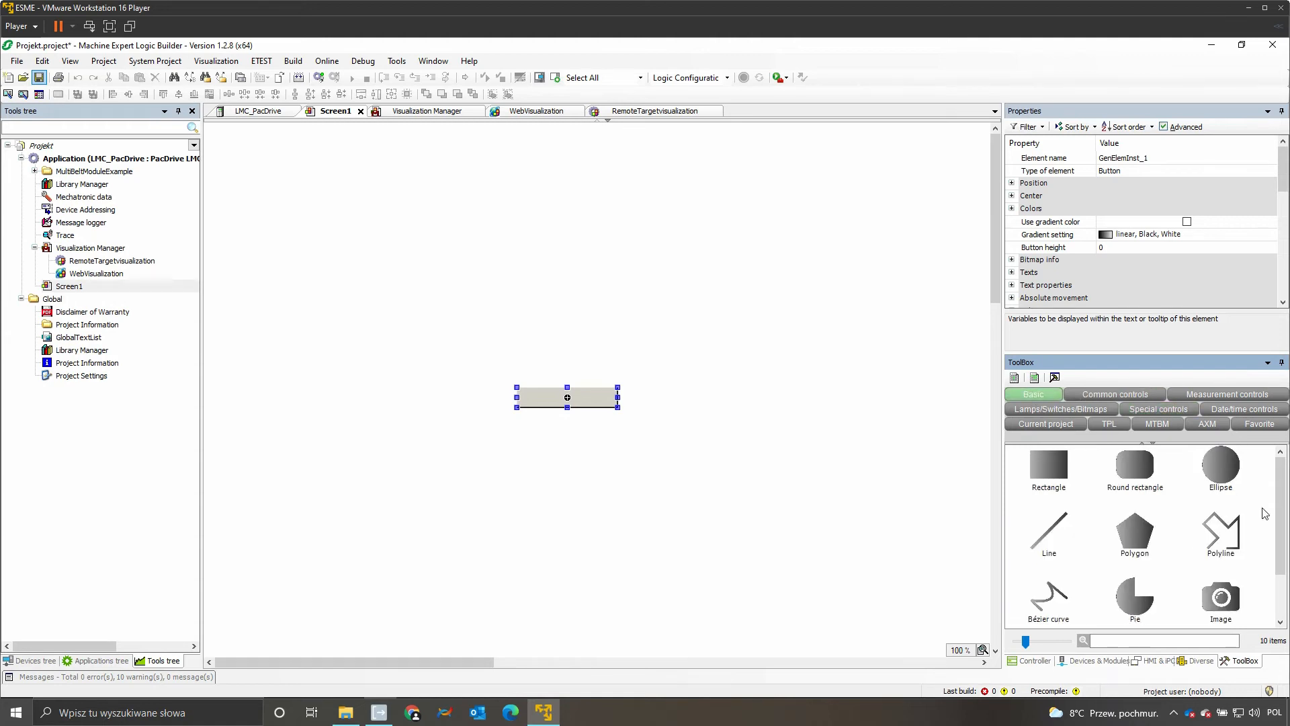
{"action": "left_click_drag", "start_coordinate": [1279, 515], "coordinate": [1286, 571]}
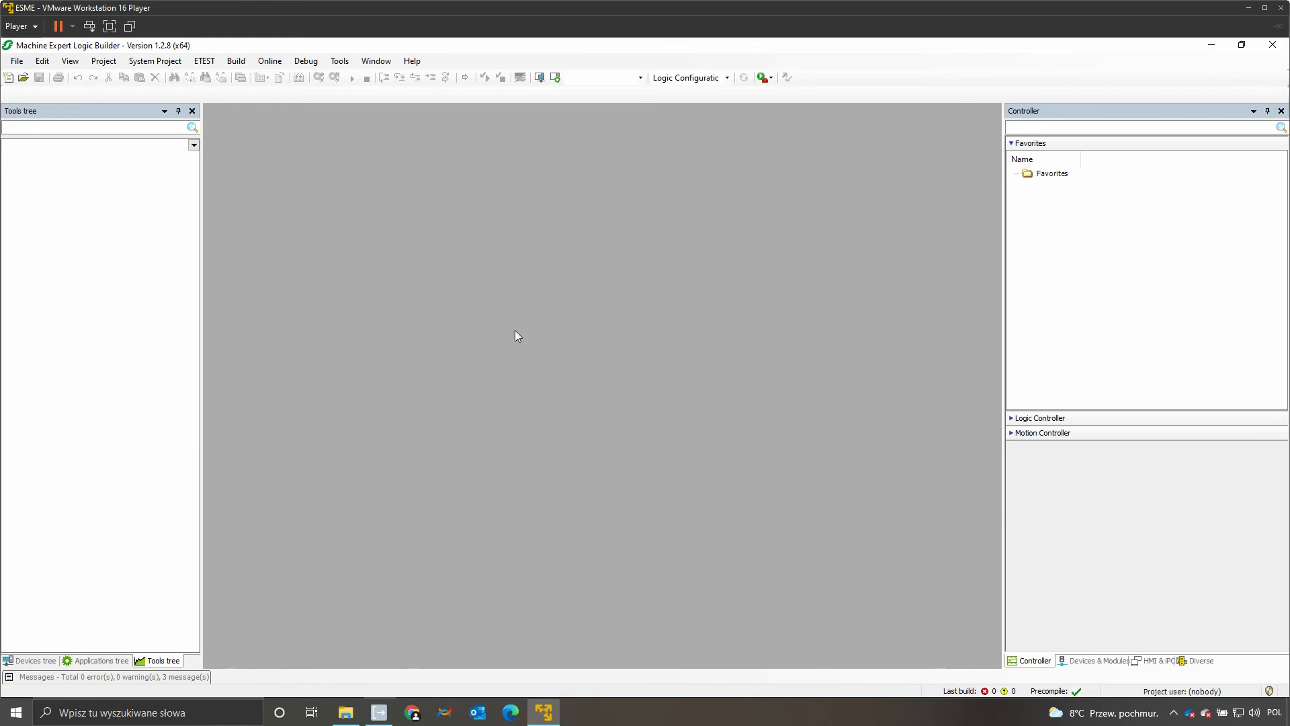
Step: Create a new project from the Multi Belt Module example for the PacDrive LMC controller
{"action": "left_click", "coordinate": [7, 78]}
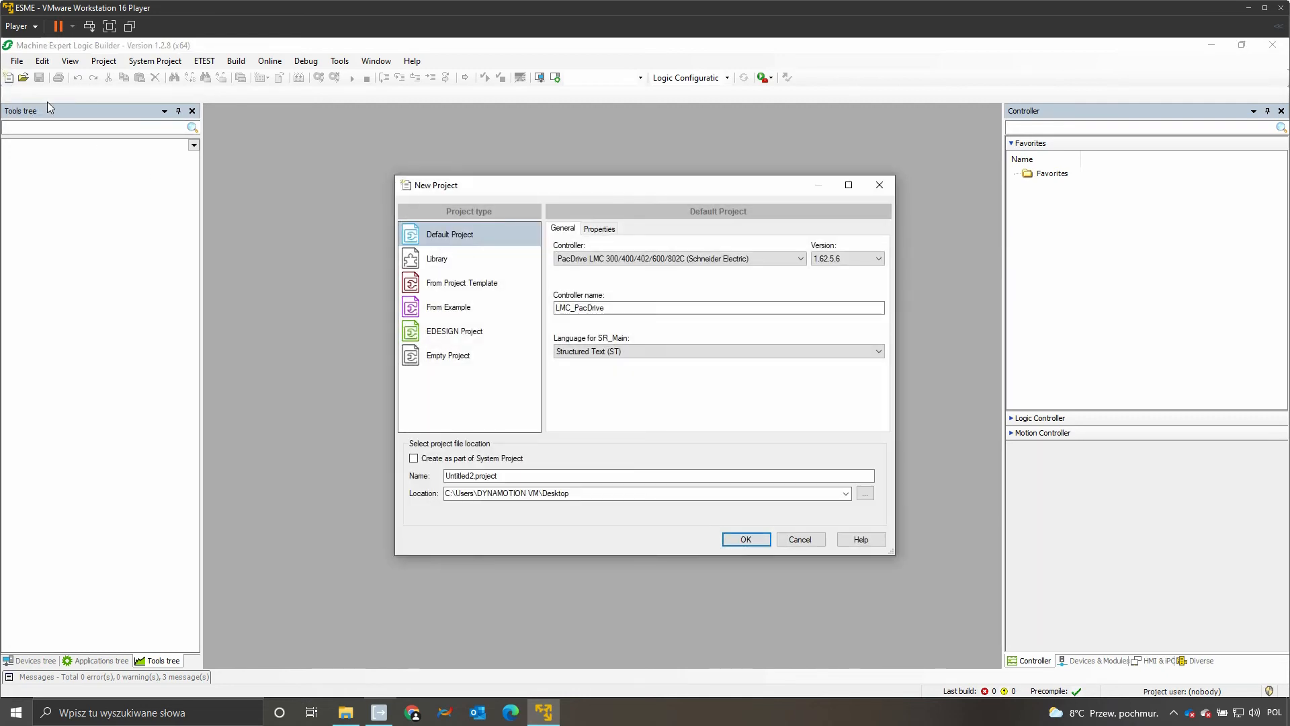
{"action": "left_click", "coordinate": [468, 289]}
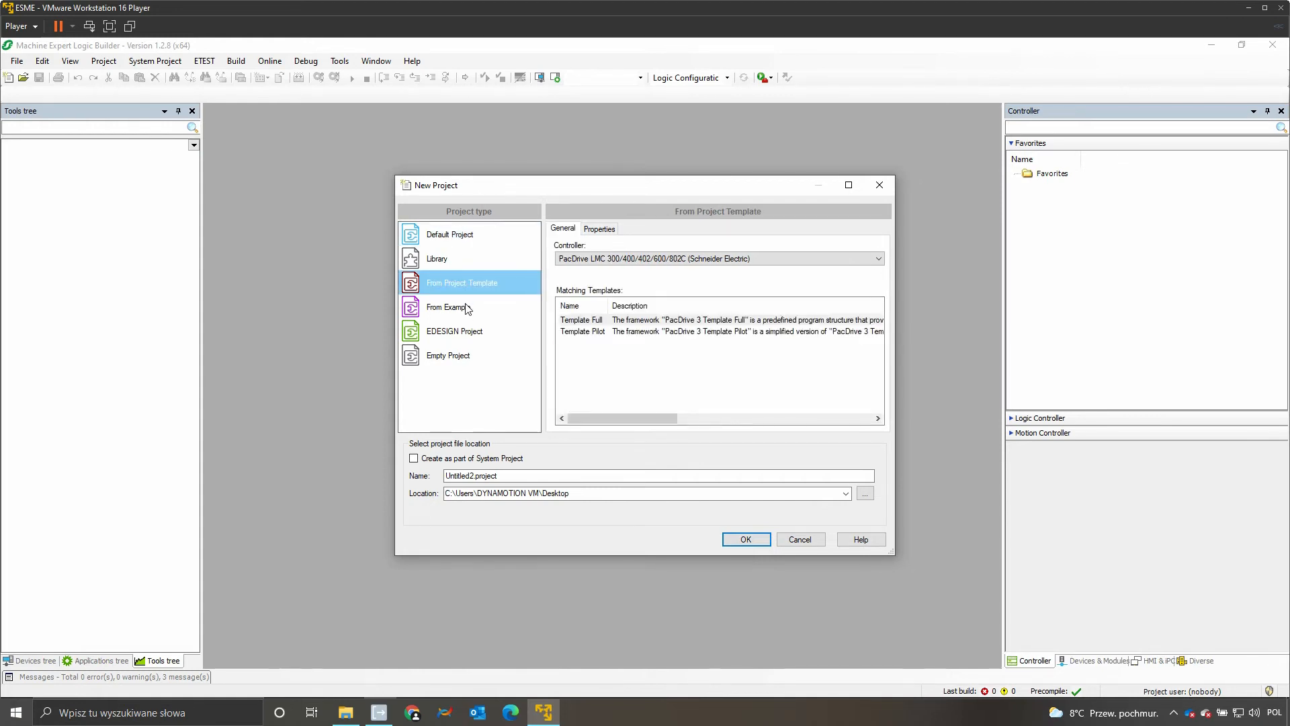
{"action": "left_click", "coordinate": [468, 311]}
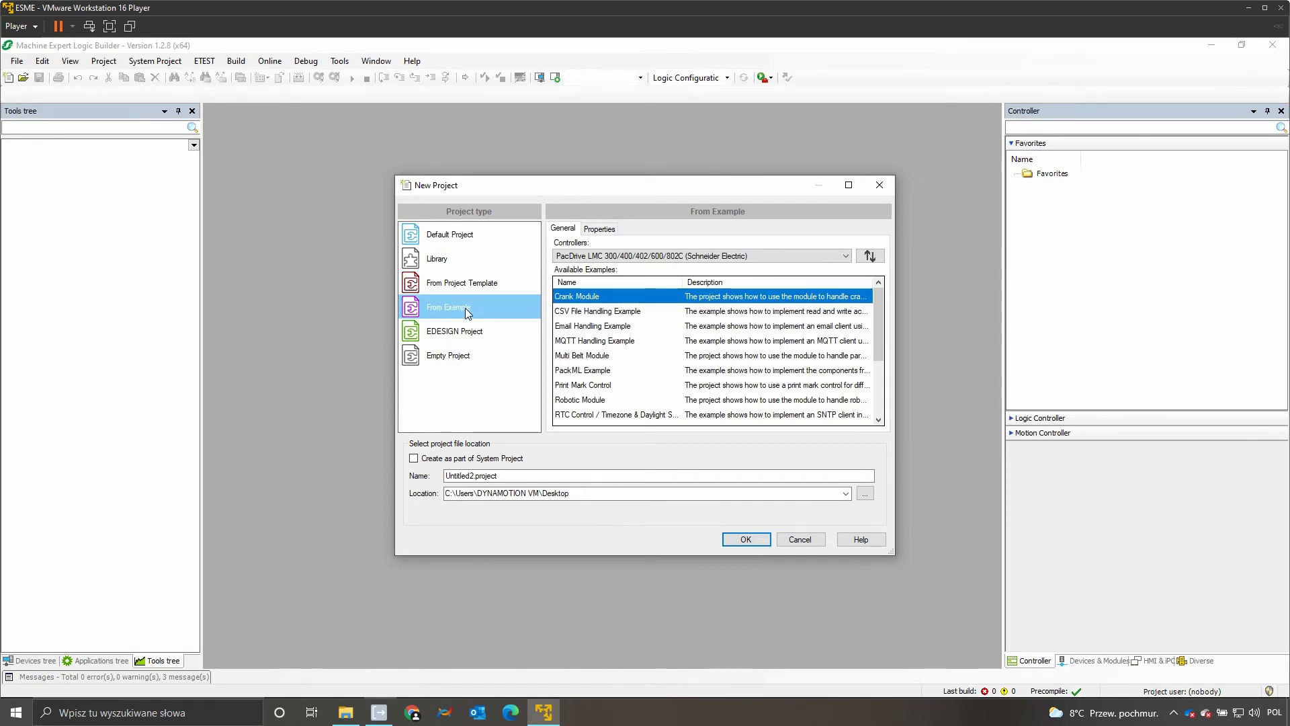
{"action": "left_click", "coordinate": [578, 357]}
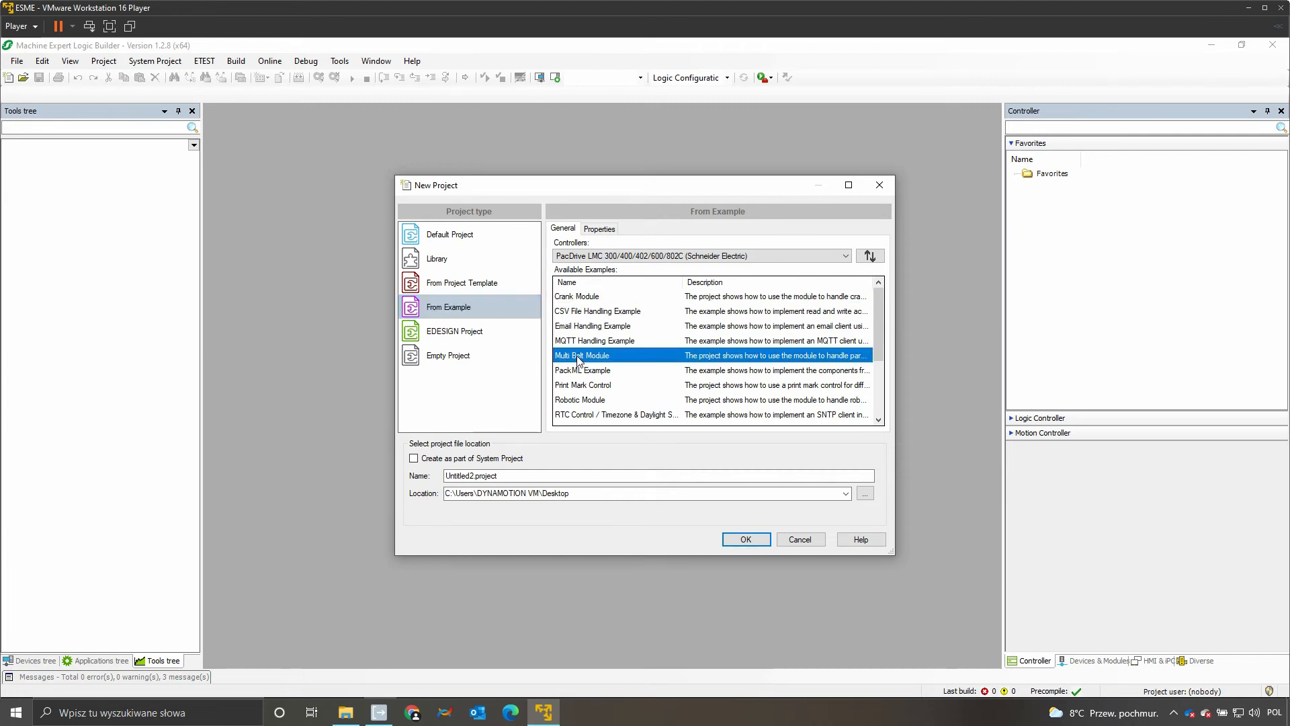
{"action": "left_click", "coordinate": [747, 539]}
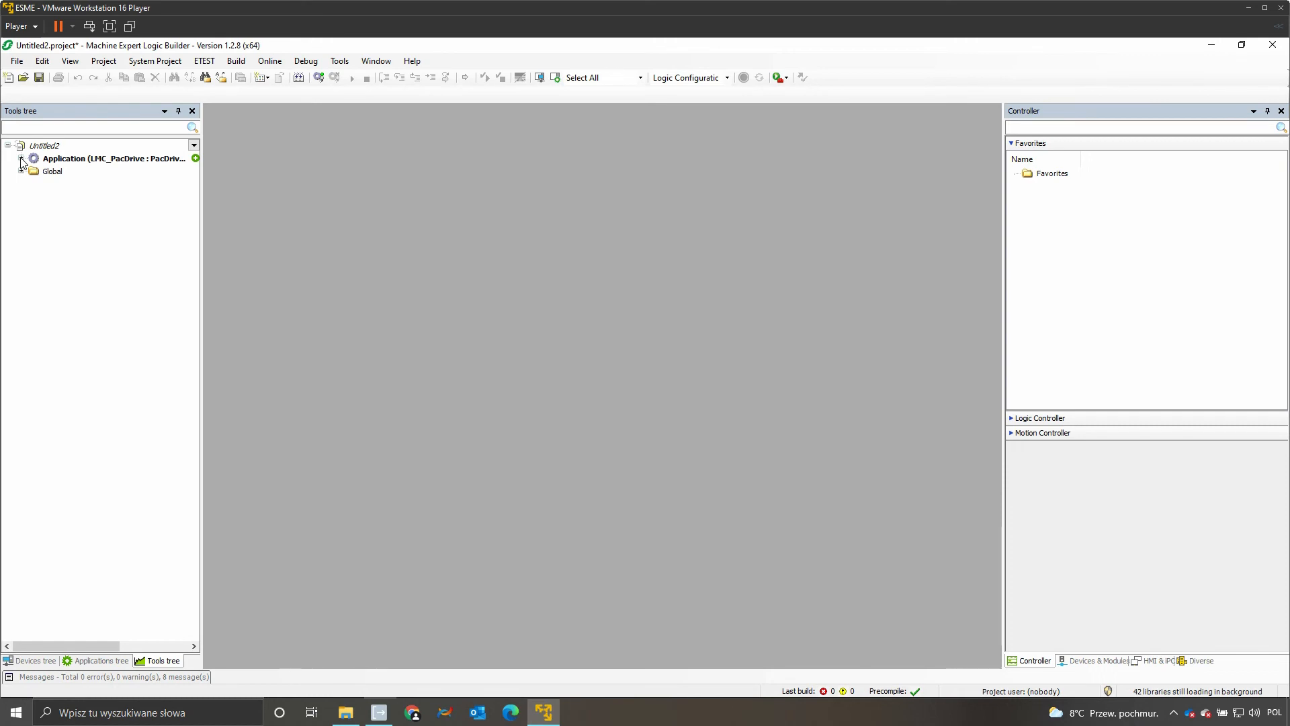
Step: Expand the Visualization subfolders of MultiBeltModuleExample under Application and open the VIS_Main visualization
{"action": "left_click", "coordinate": [21, 158]}
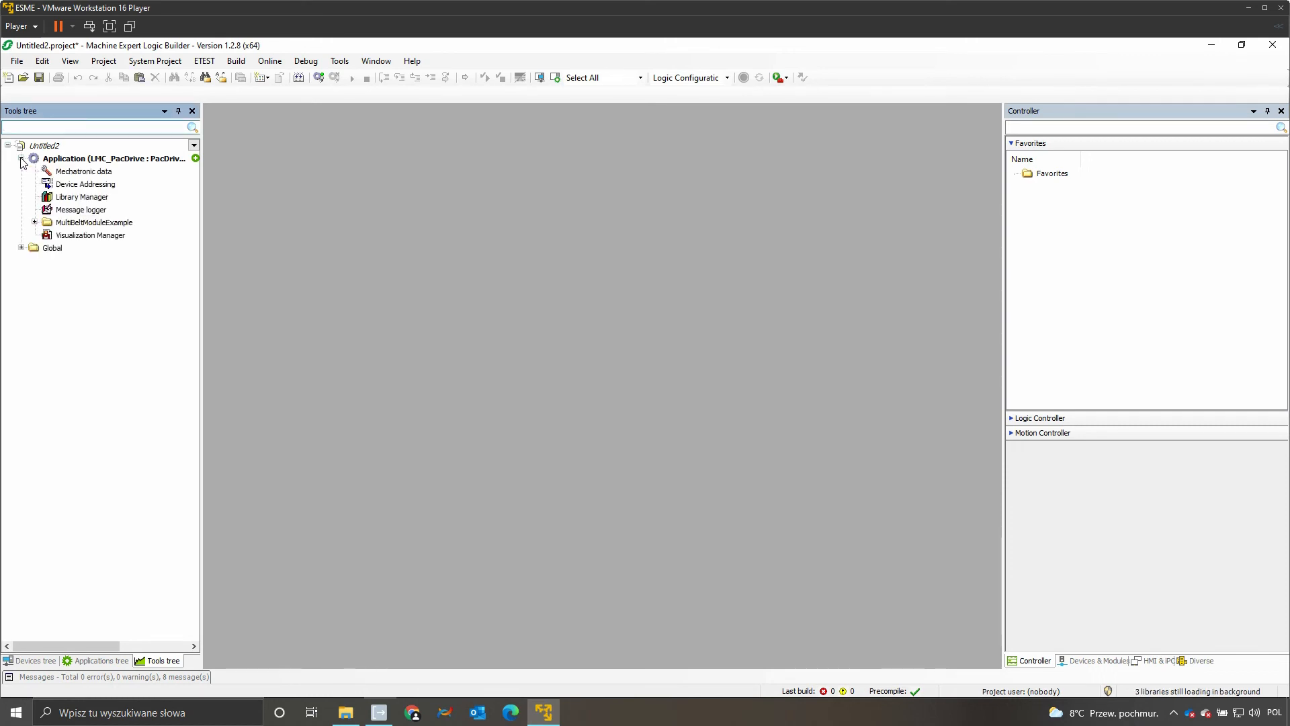
{"action": "left_click", "coordinate": [35, 223]}
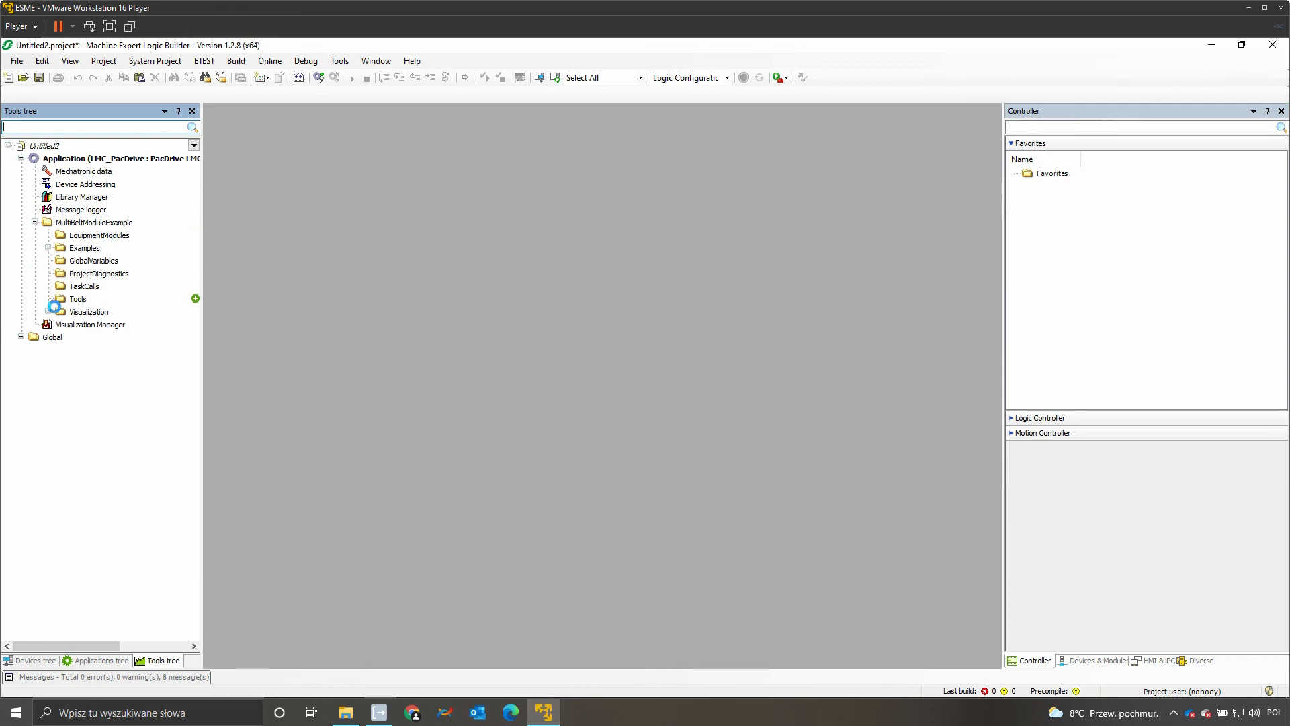
{"action": "left_click", "coordinate": [47, 312]}
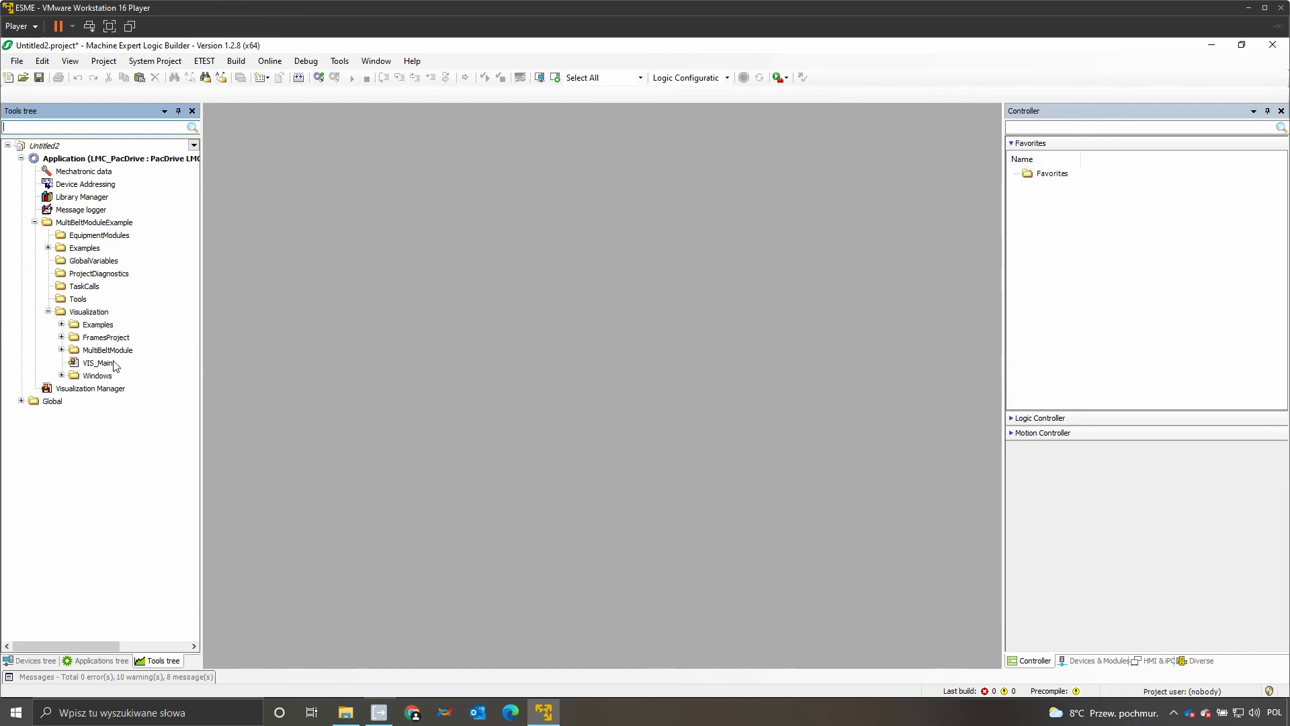
{"action": "left_click", "coordinate": [62, 324]}
{"action": "left_click", "coordinate": [61, 388]}
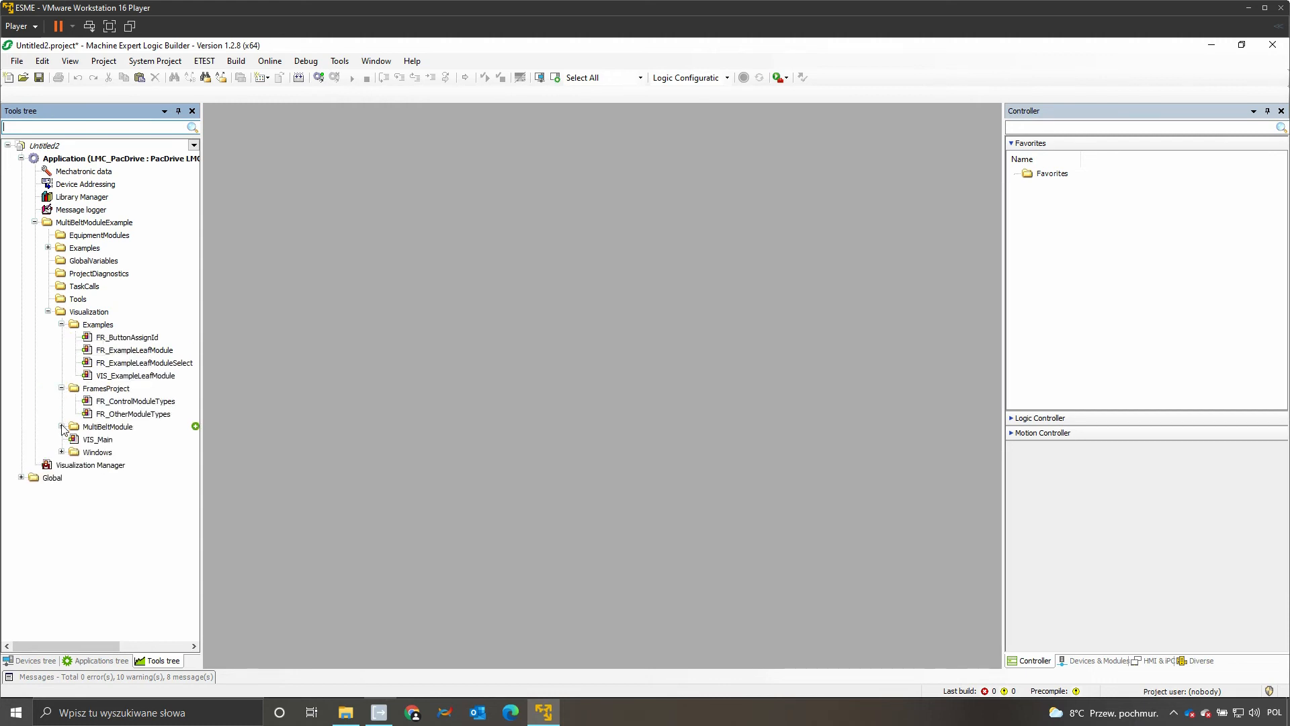
{"action": "left_click", "coordinate": [62, 427]}
{"action": "left_click", "coordinate": [61, 529]}
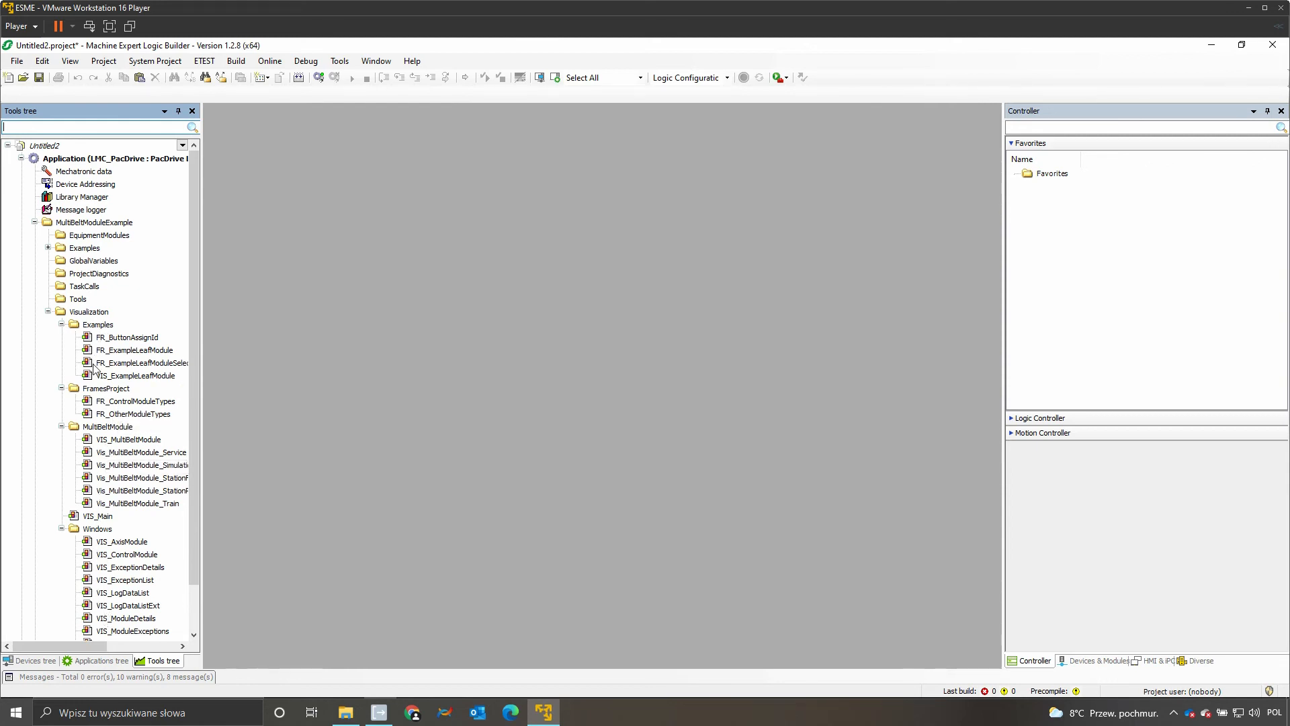
{"action": "double_click", "coordinate": [98, 516]}
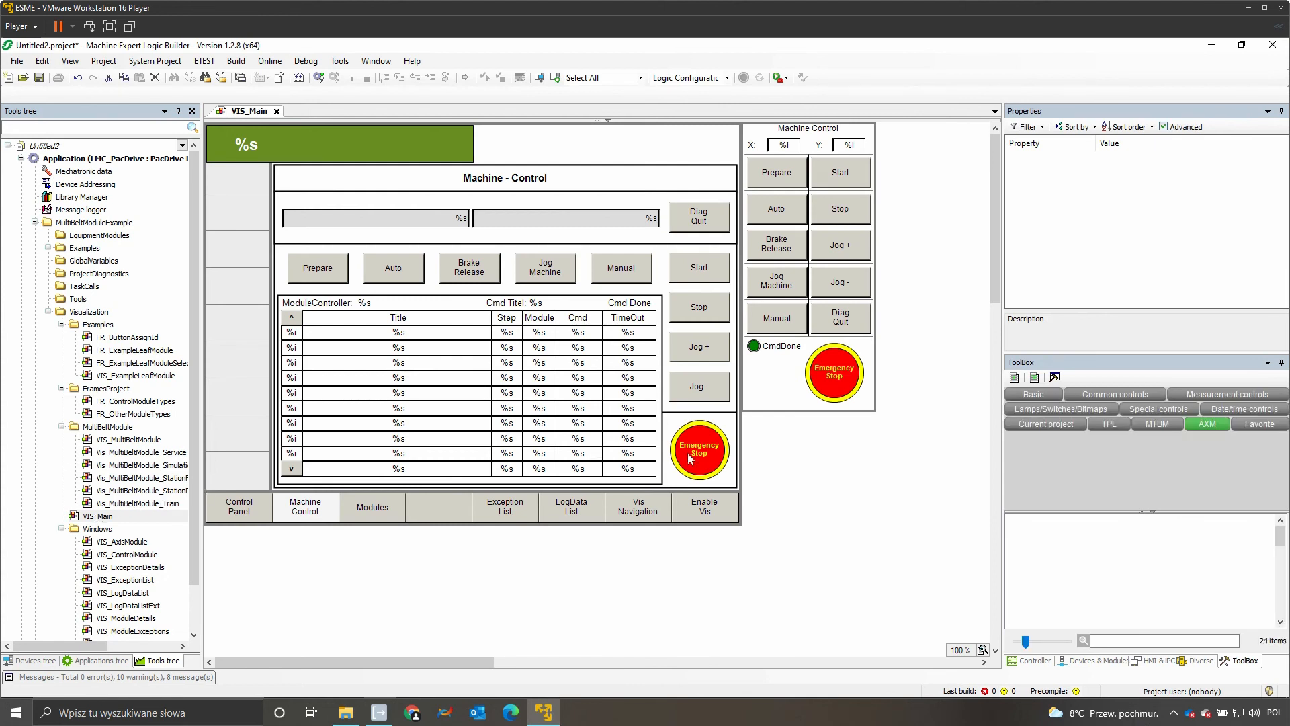
Step: Browse the visualization elements offered by the TPL, MTBM and AXM libraries
{"action": "left_click", "coordinate": [1115, 423]}
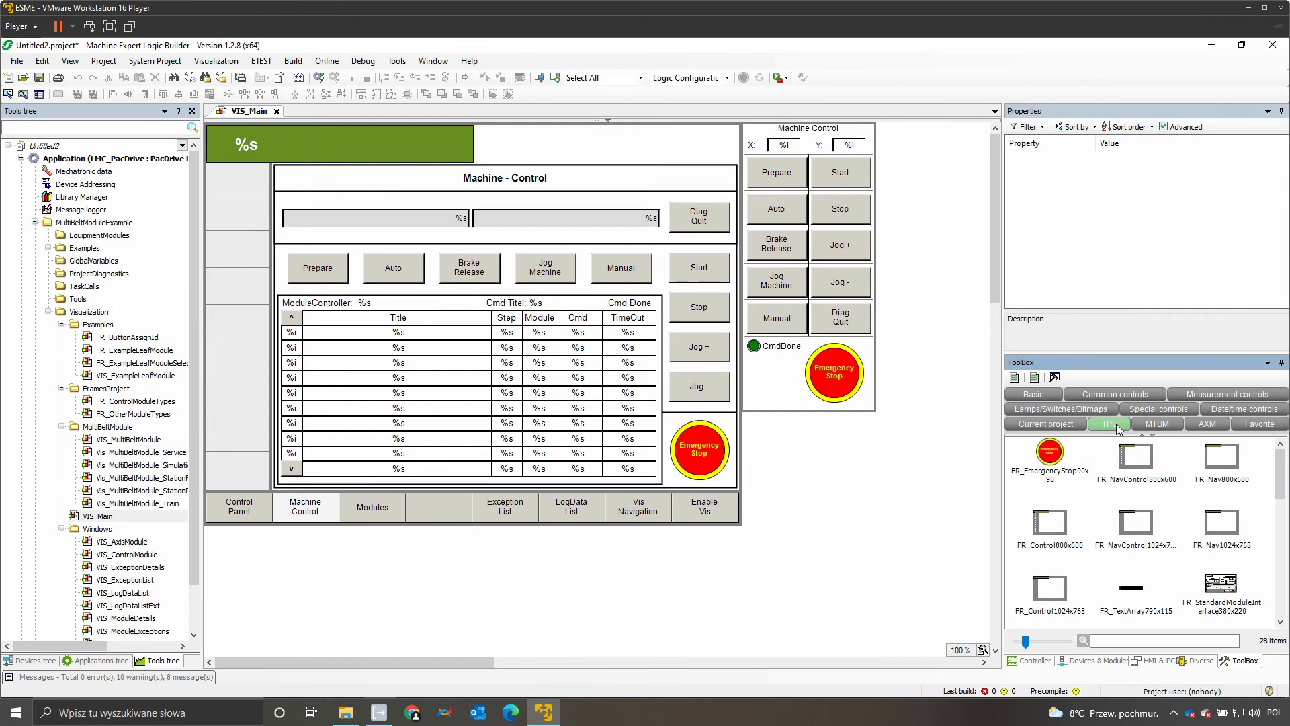
{"action": "left_click", "coordinate": [1157, 424]}
{"action": "left_click", "coordinate": [1208, 424]}
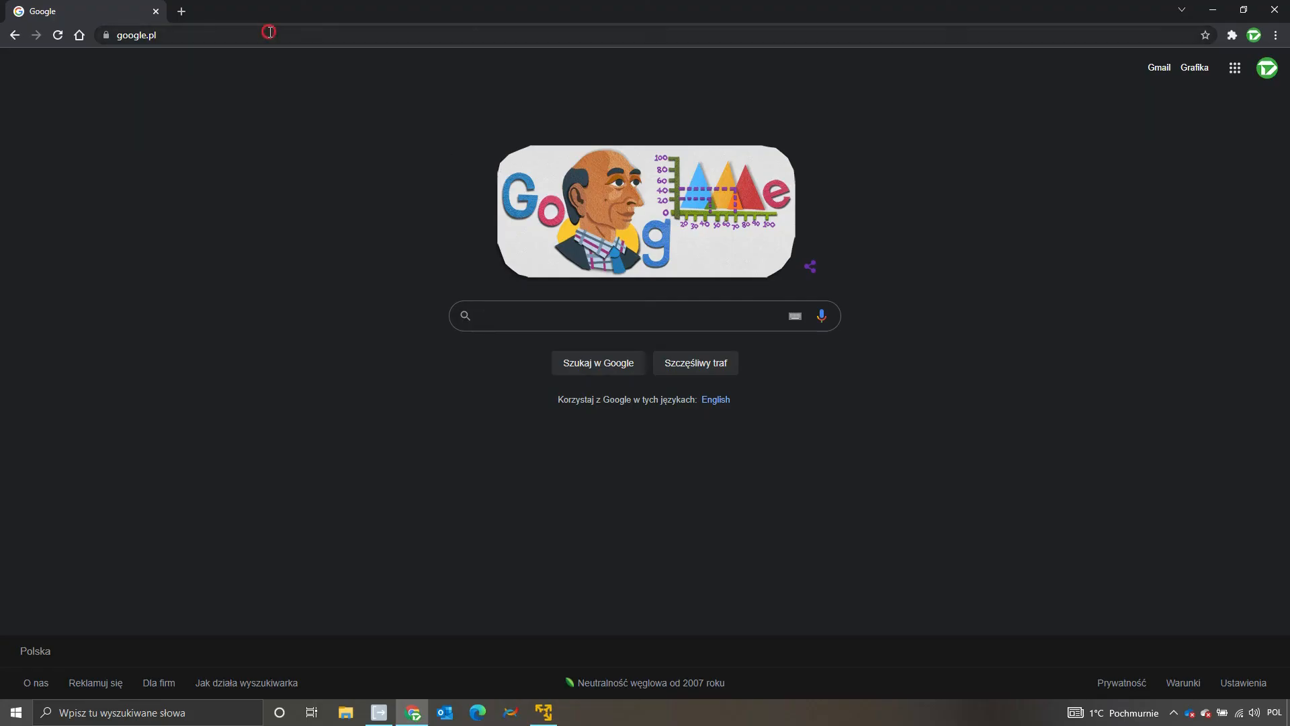
Step: In the Chrome browser, open the controller's web visualization at 192.168.100.1:8080
{"action": "left_click", "coordinate": [269, 32]}
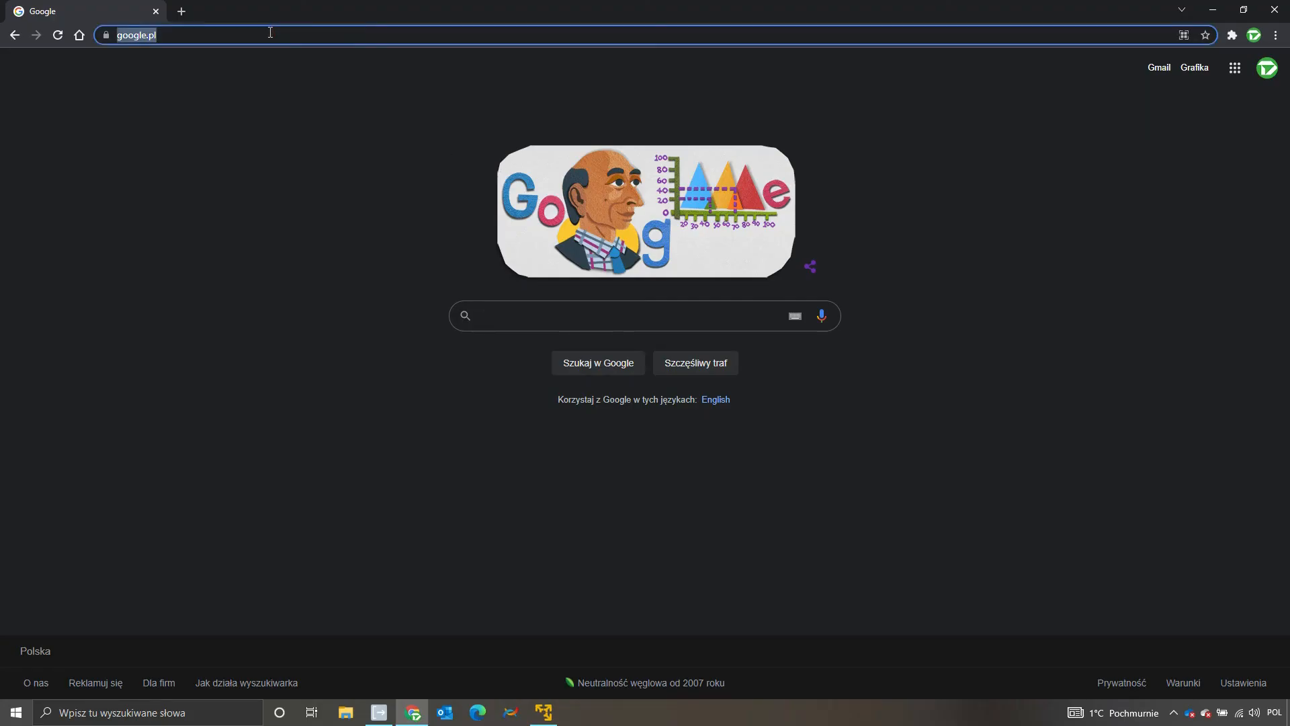
{"action": "type", "text": "192.16"}
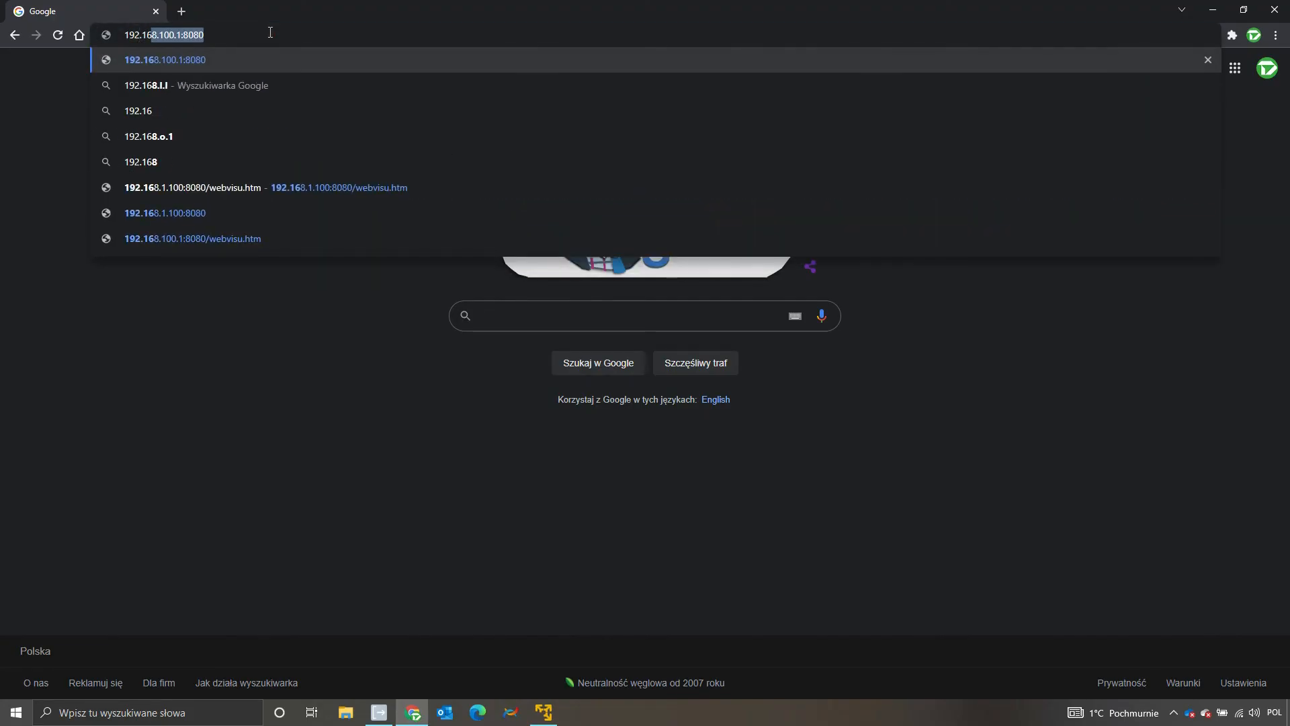
{"action": "type", "text": "8.100.1"}
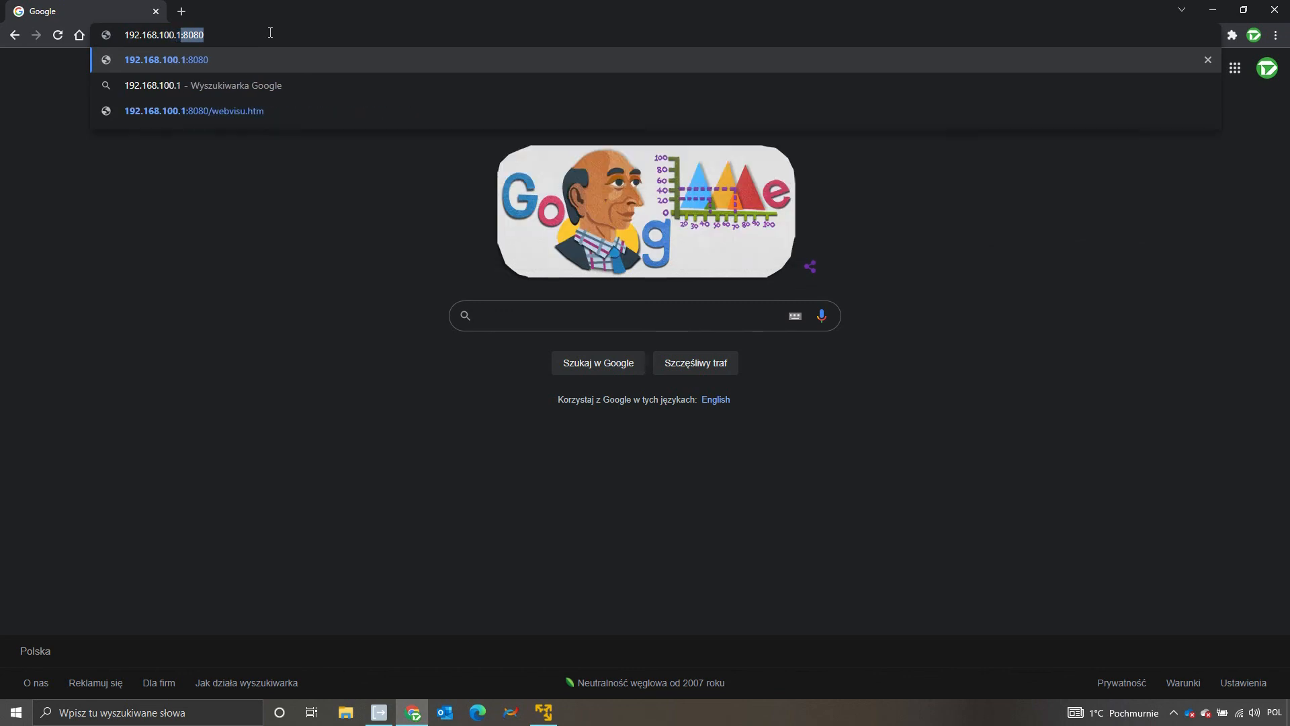
{"action": "type", "text": ":8080"}
{"action": "key", "text": "Return"}
Step: Log in to the web visualization as Administrator with the account password and activate Enable Vis on the VIS_Main screen
{"action": "type", "text": "Administrator"}
{"action": "key", "text": "Tab"}
{"action": "type", "text": "•••"}
{"action": "left_click", "coordinate": [615, 353]}
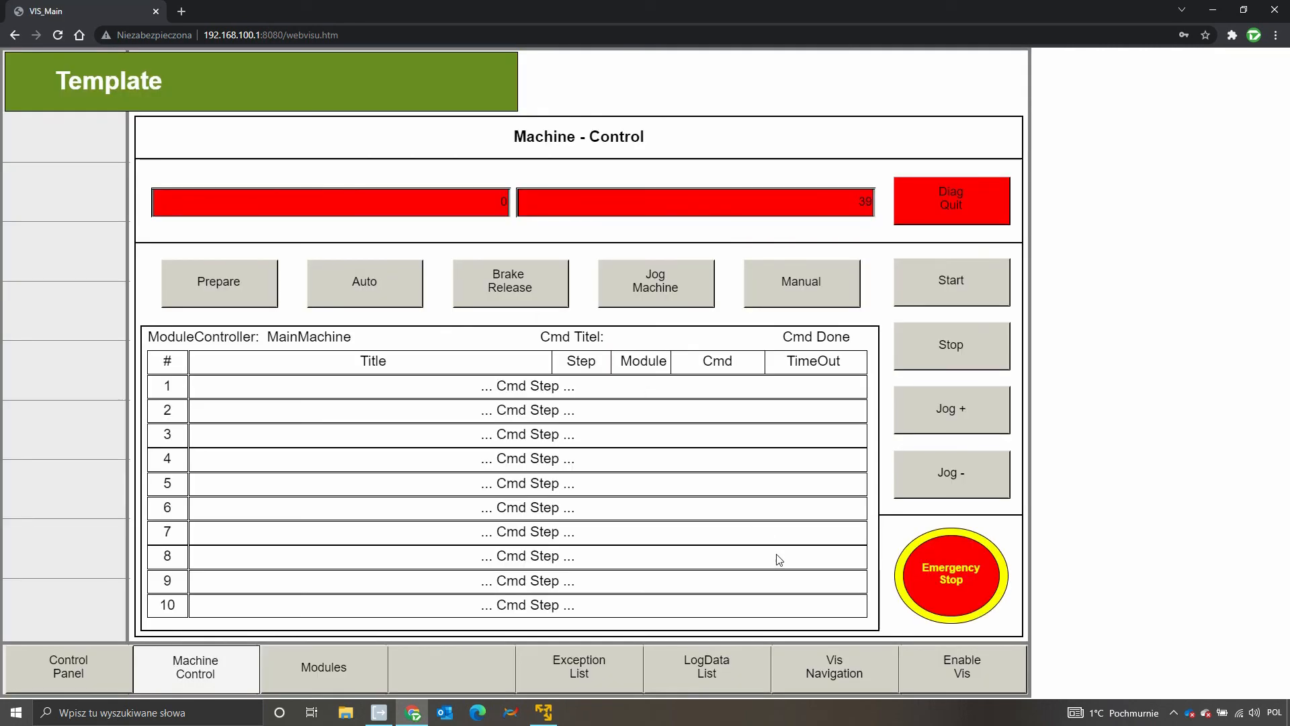
{"action": "left_click", "coordinate": [930, 668]}
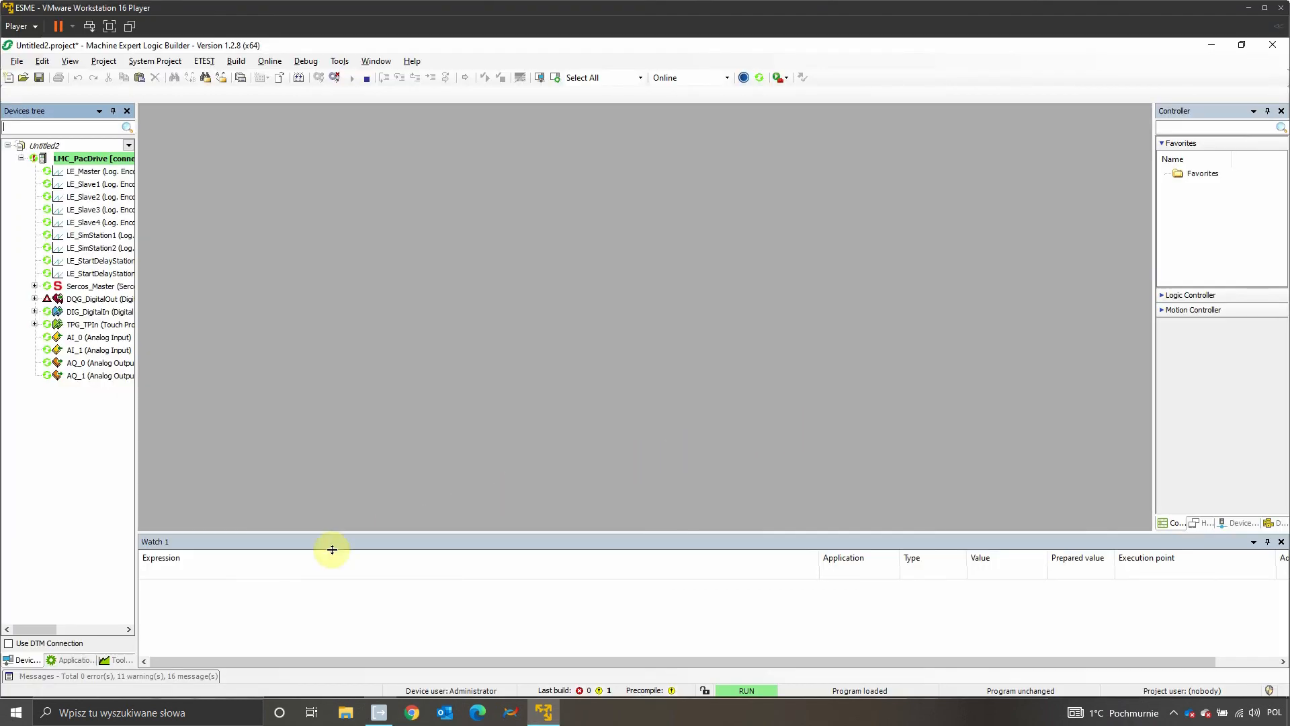
Step: In Machine Expert Logic Builder, open VIS_Main of the running project and toggle its Enable Vis button on and off
{"action": "left_click", "coordinate": [116, 660]}
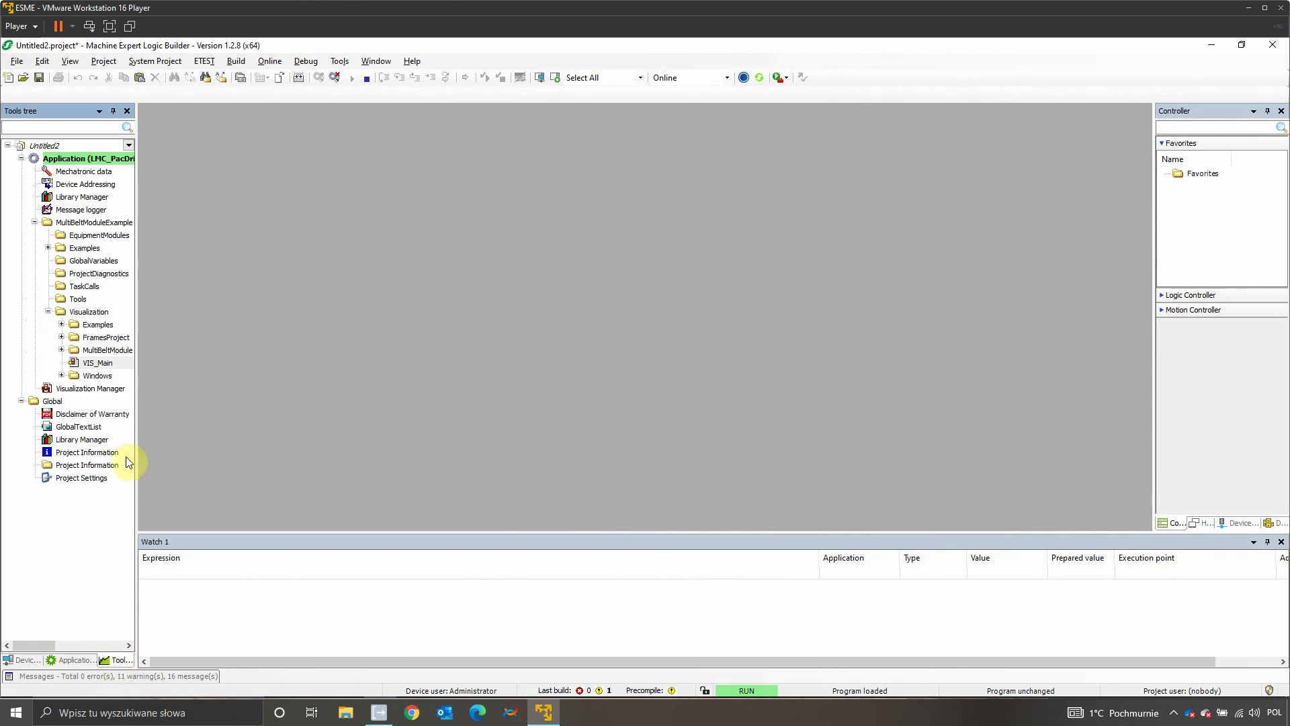
{"action": "double_click", "coordinate": [115, 362]}
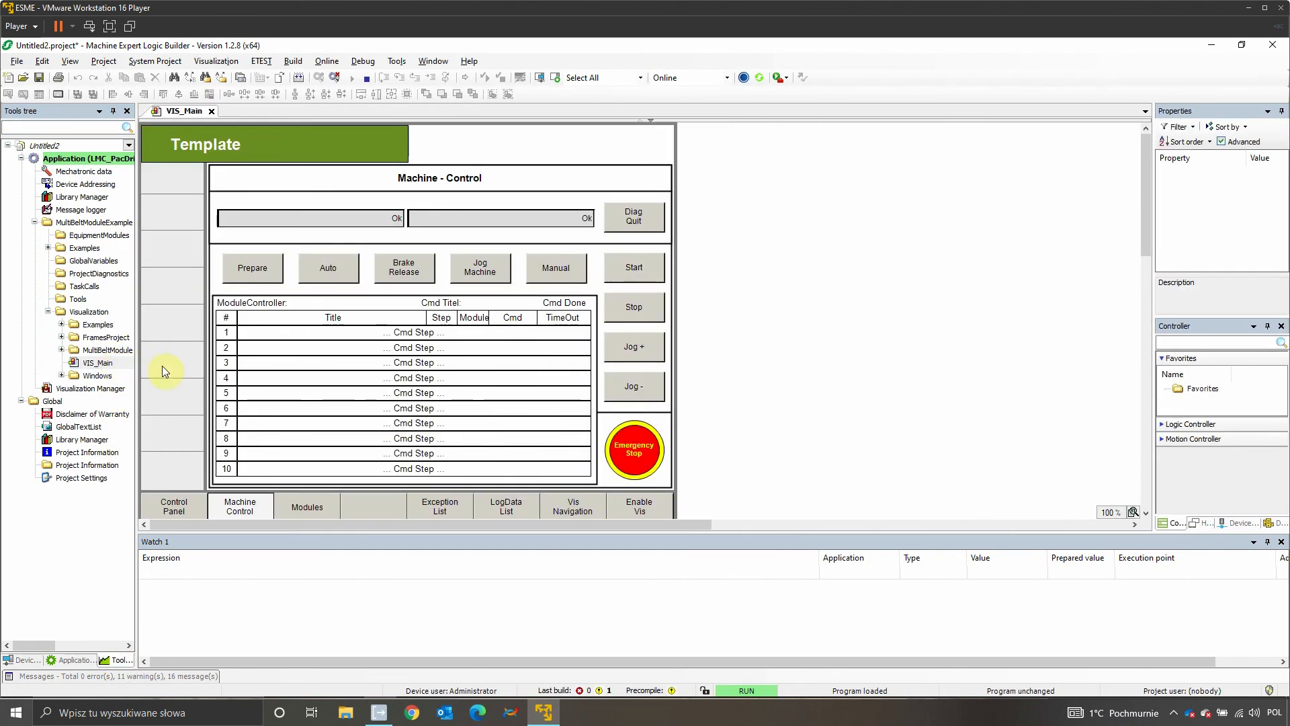
{"action": "left_click", "coordinate": [645, 509]}
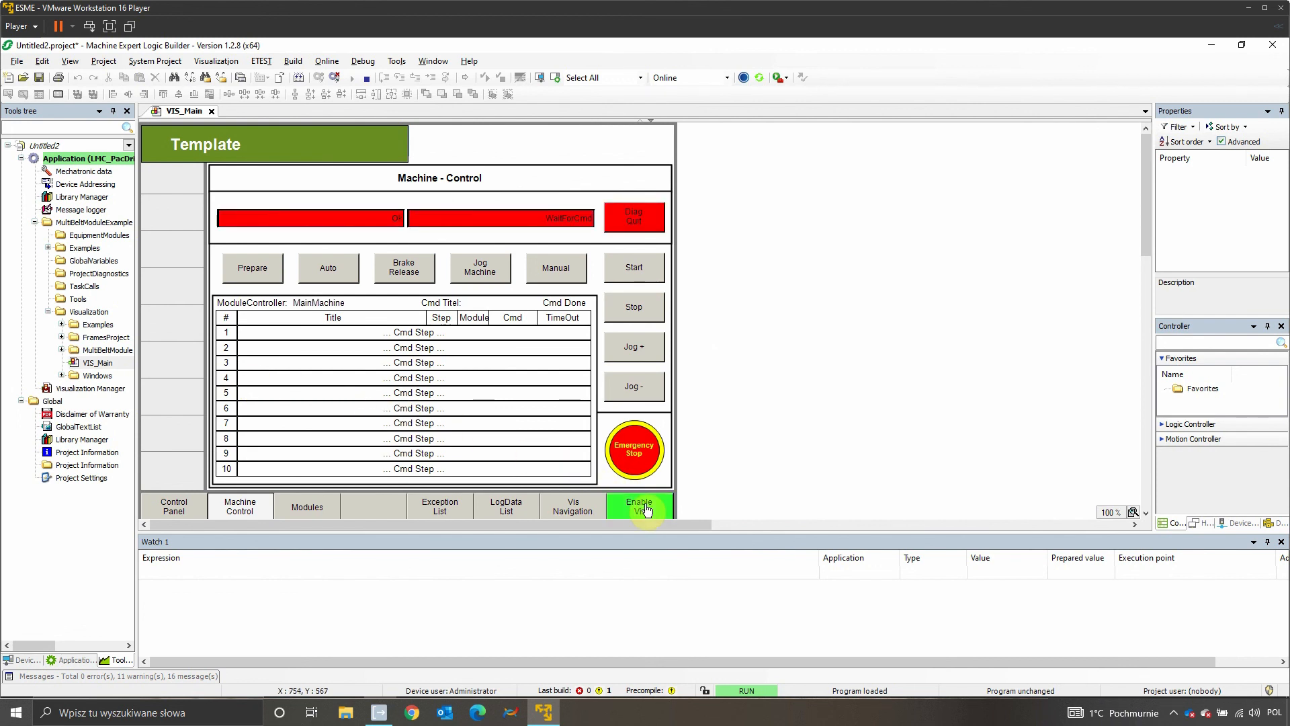
{"action": "left_click", "coordinate": [645, 509]}
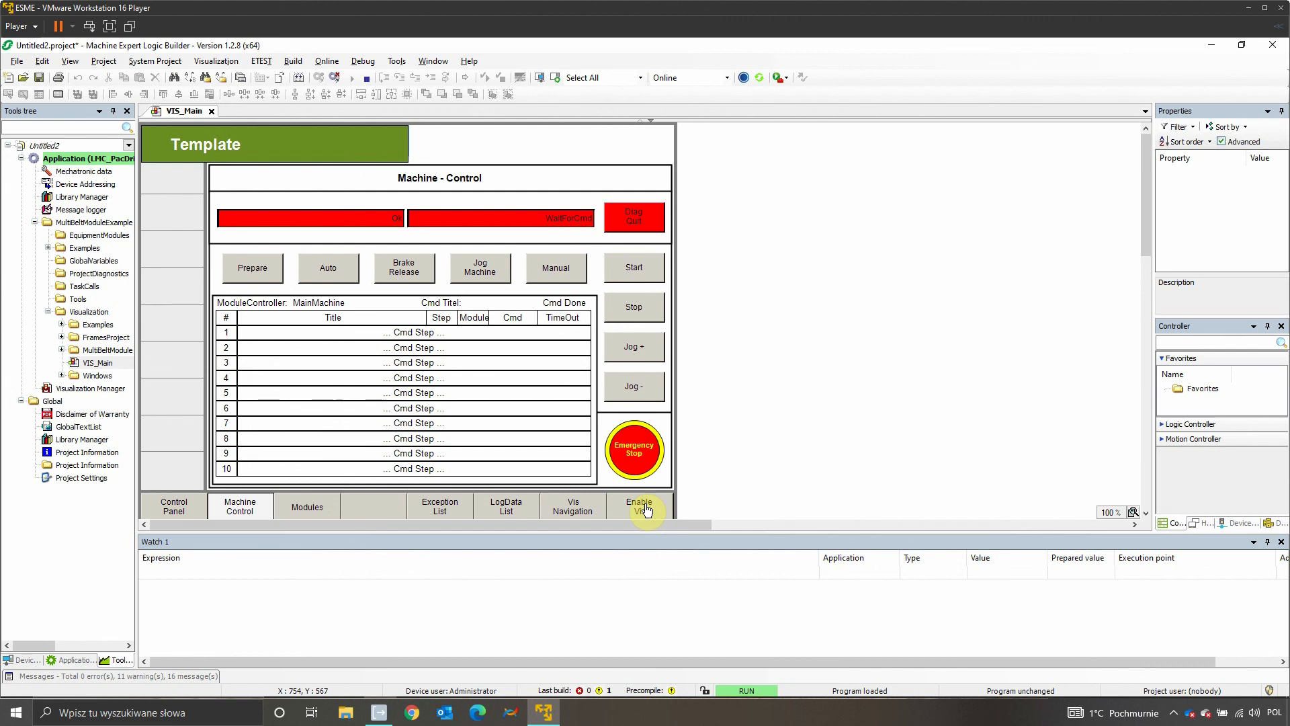